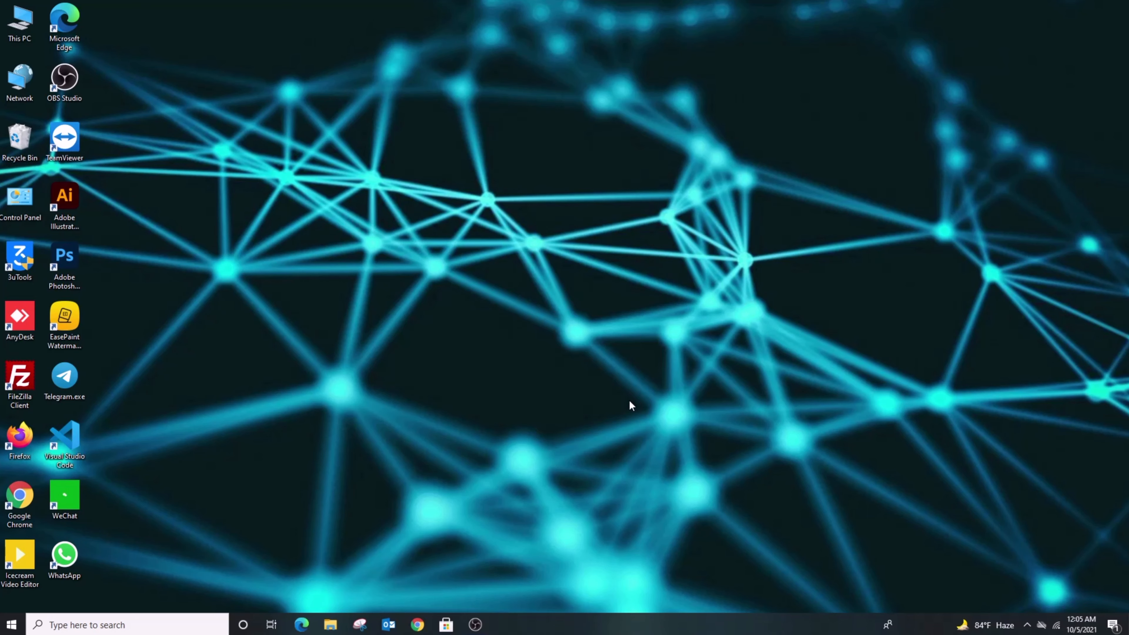
Launch XAMPP Control Panel from the Start menu, check Apache and MySQL are running, then minimize it.
left_click(417, 624)
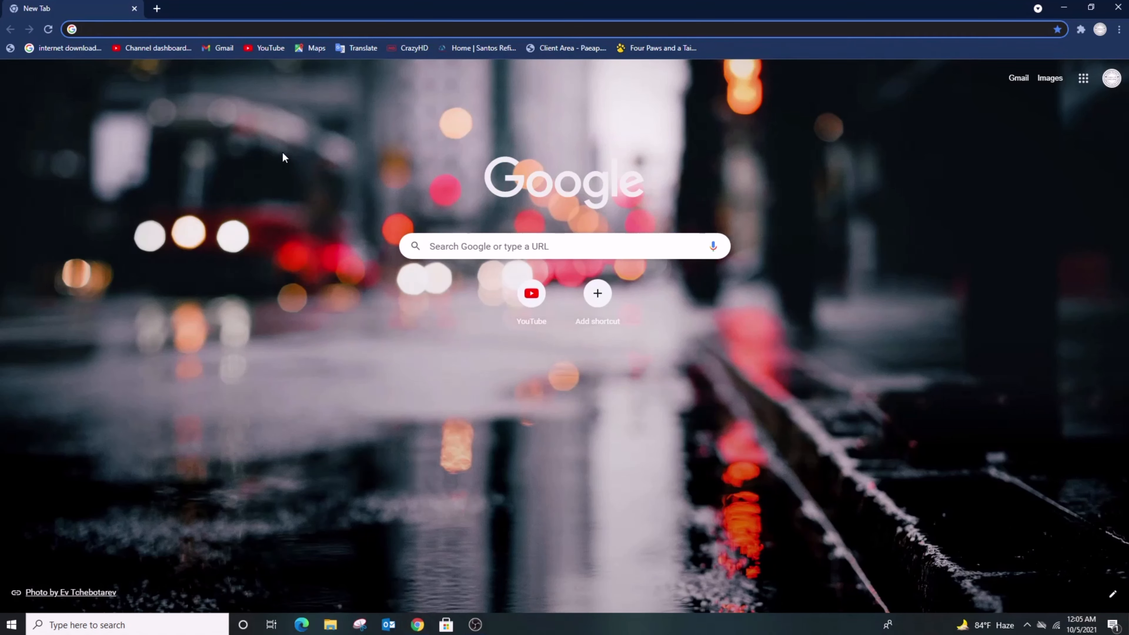
left_click(1057, 5)
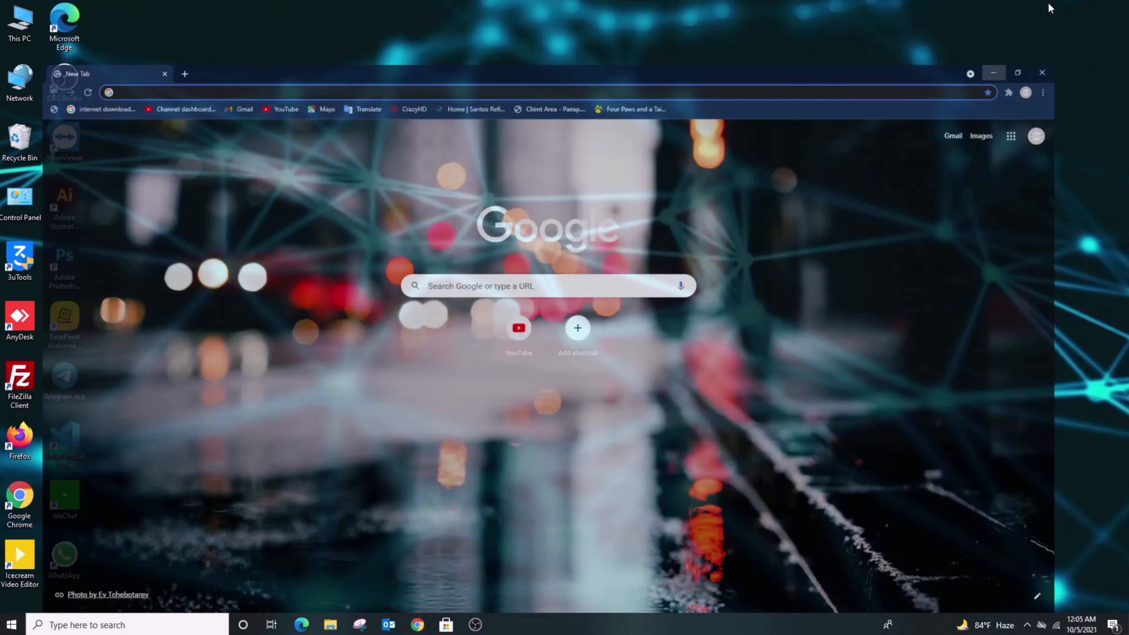
key("super")
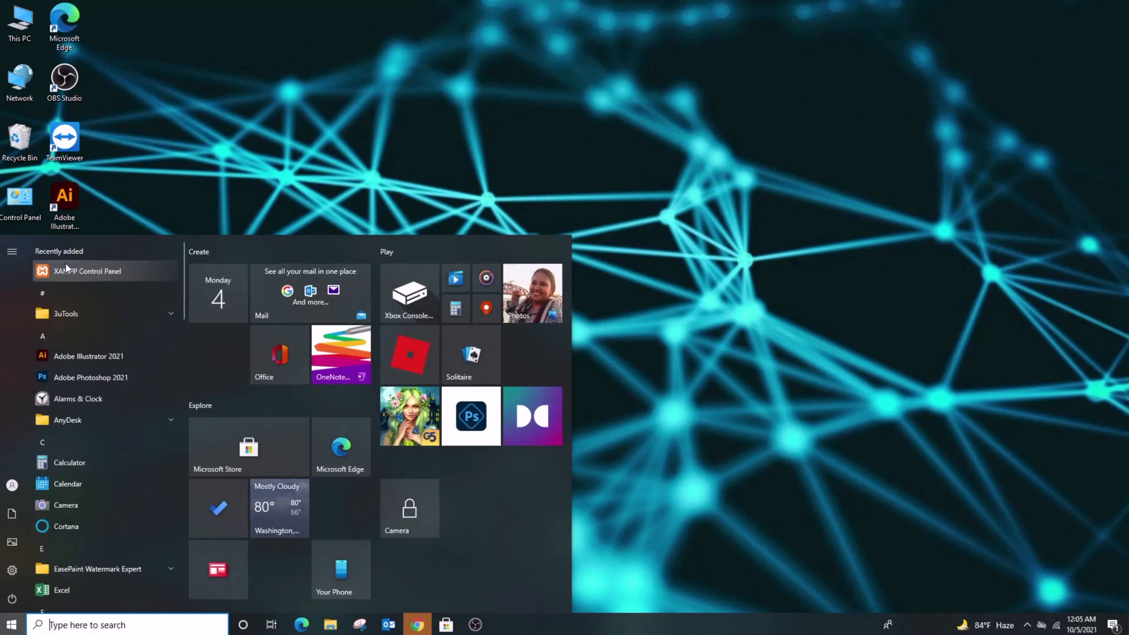
left_click(64, 271)
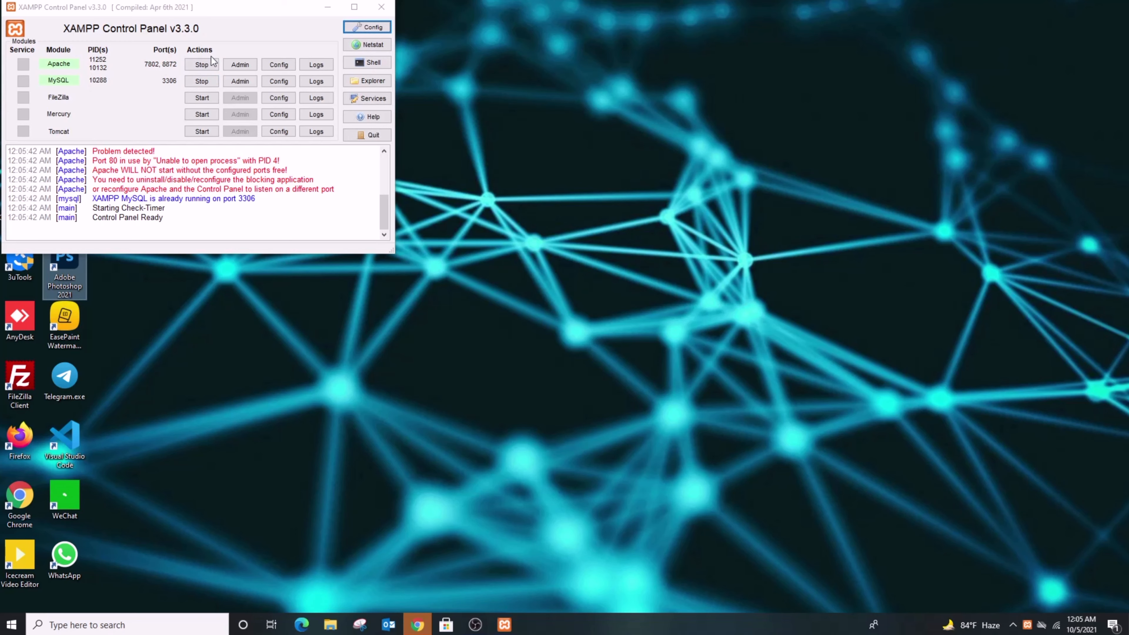
left_click(328, 7)
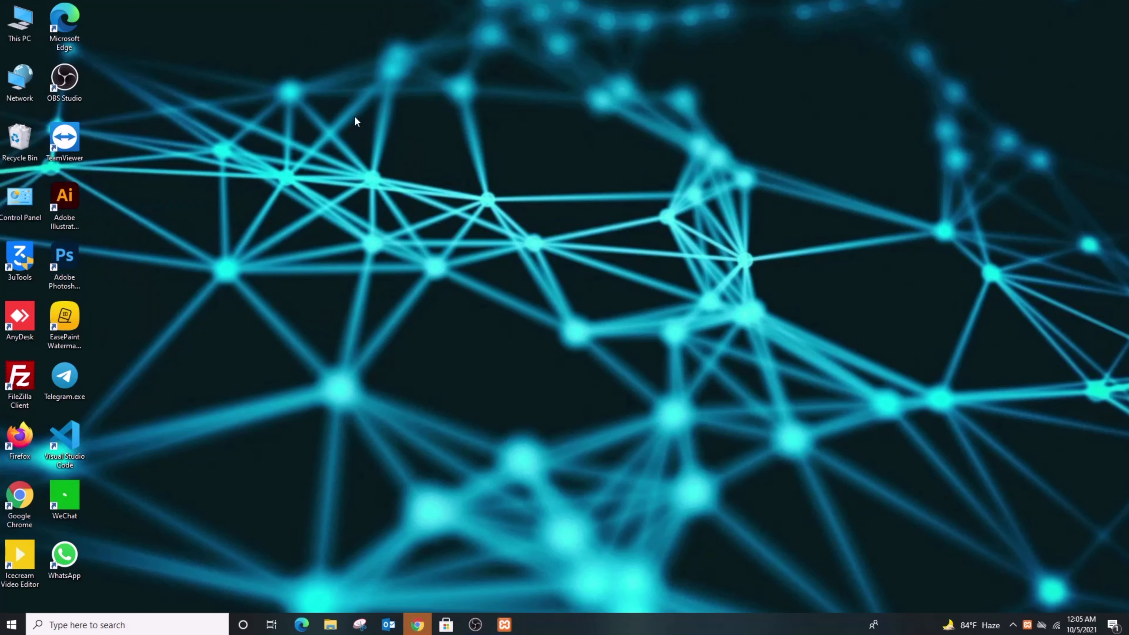
Load localhost:7802/Sanbir in Chrome to reach the WordPress language selection page.
left_click(414, 627)
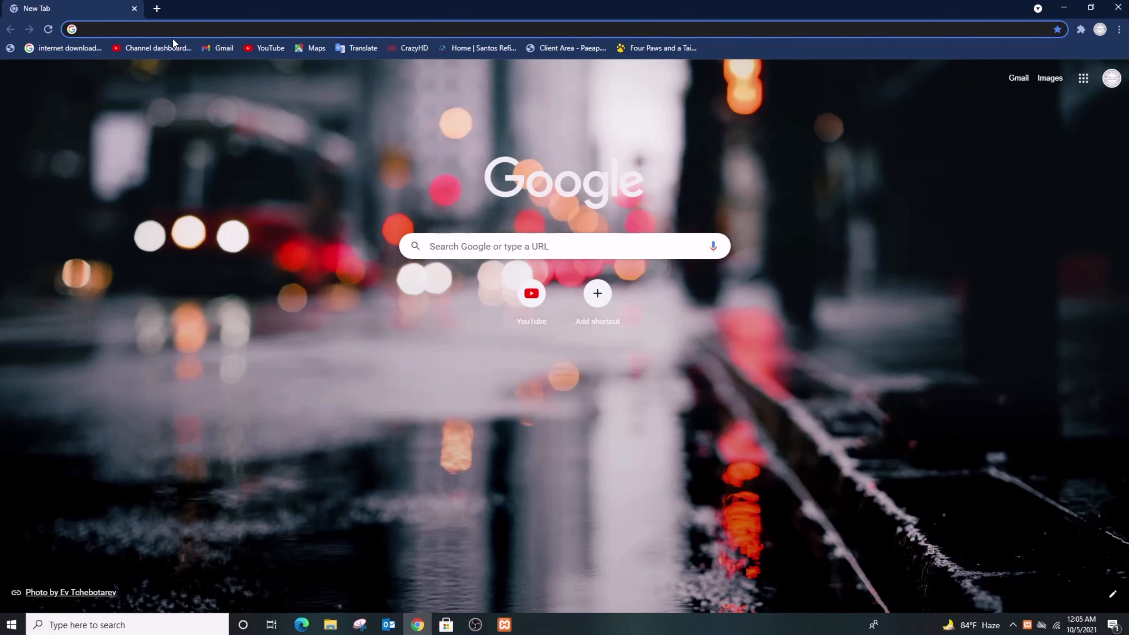
type("localho")
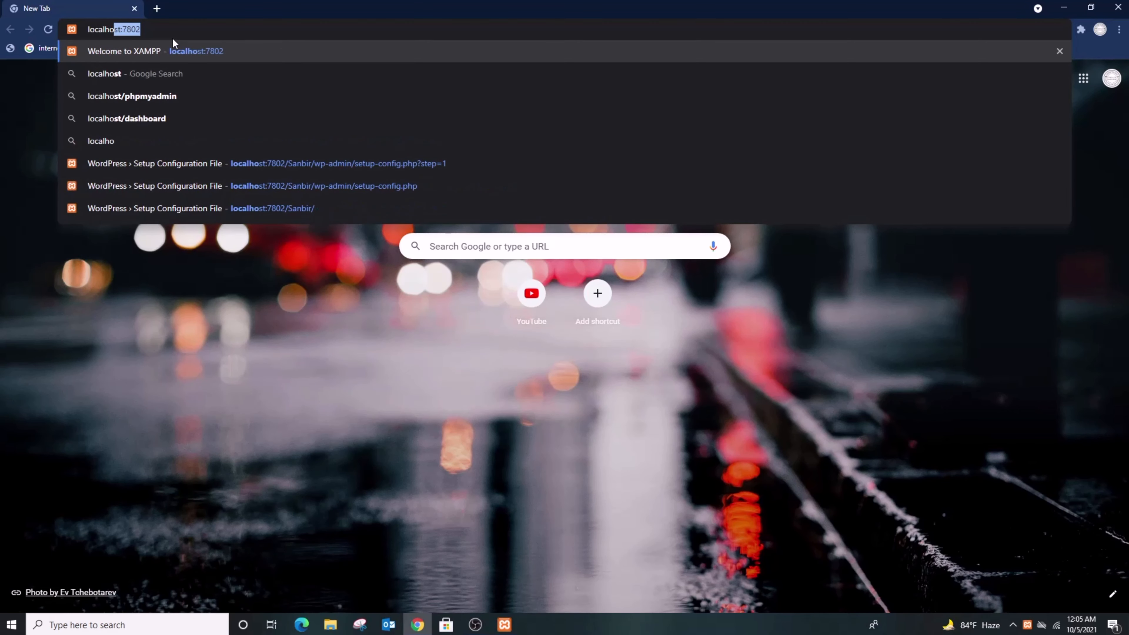
type("st")
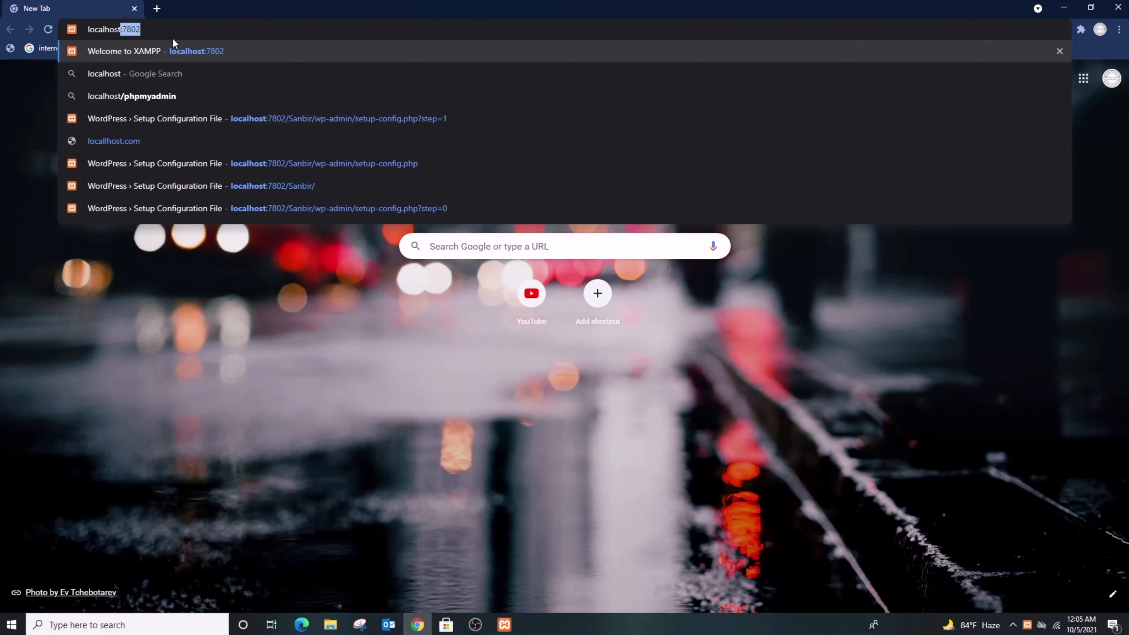
type(":")
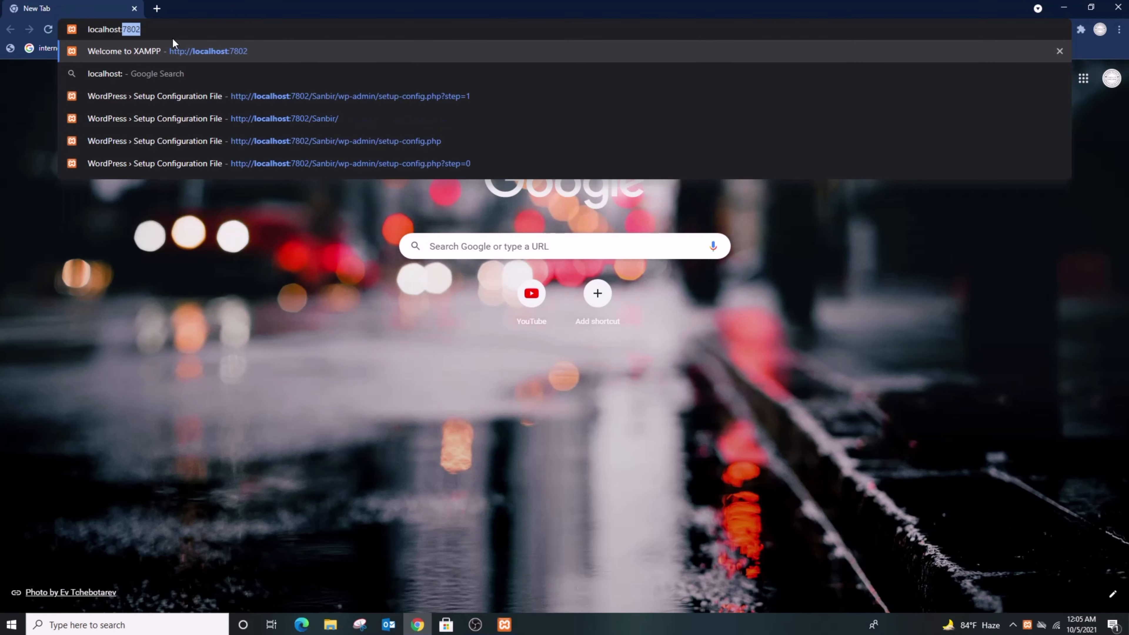
type("78")
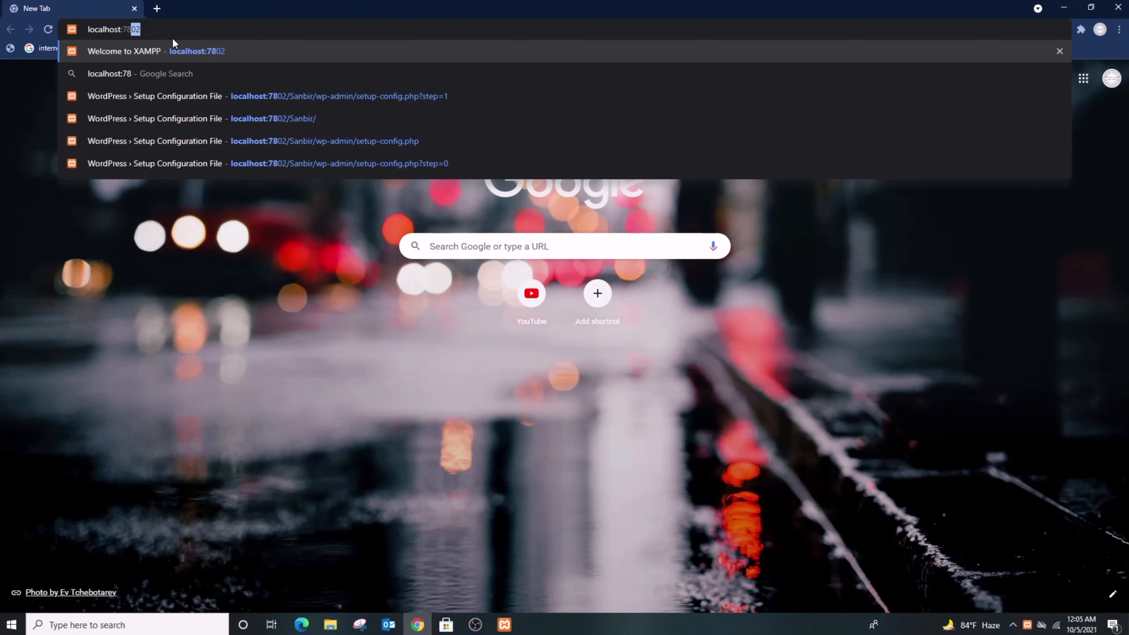
type("02")
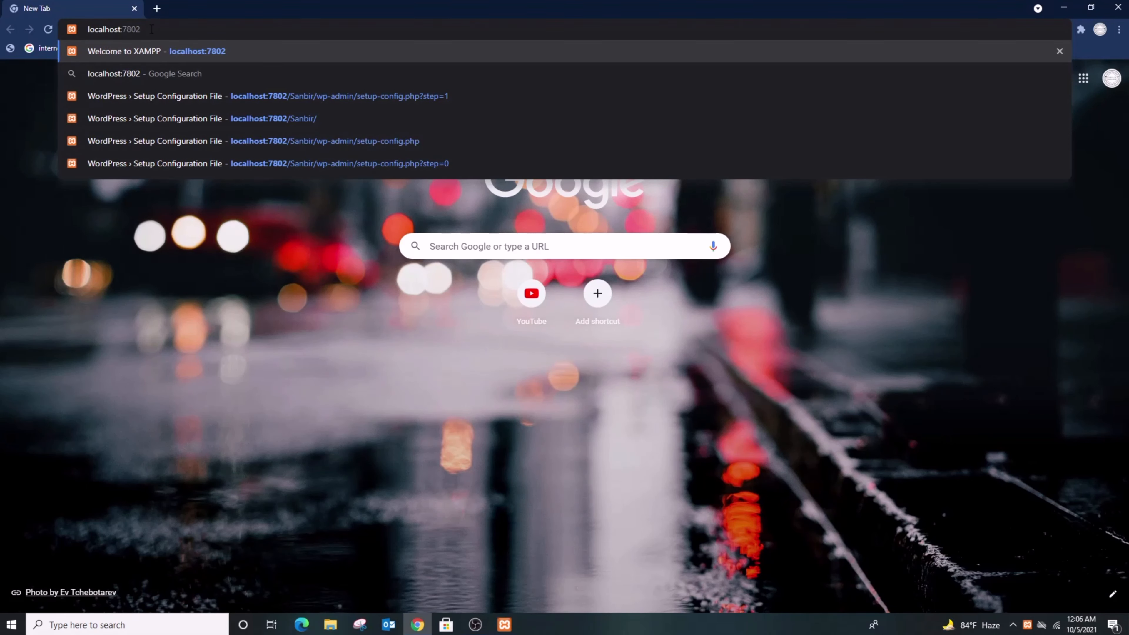
type("/Sanbi")
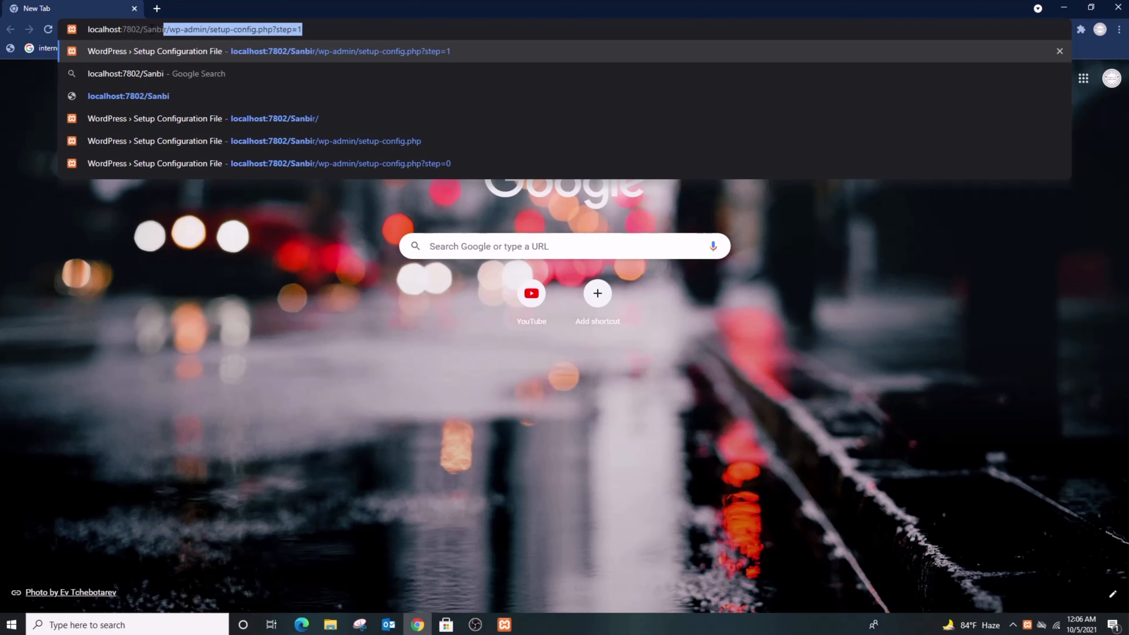
type("r")
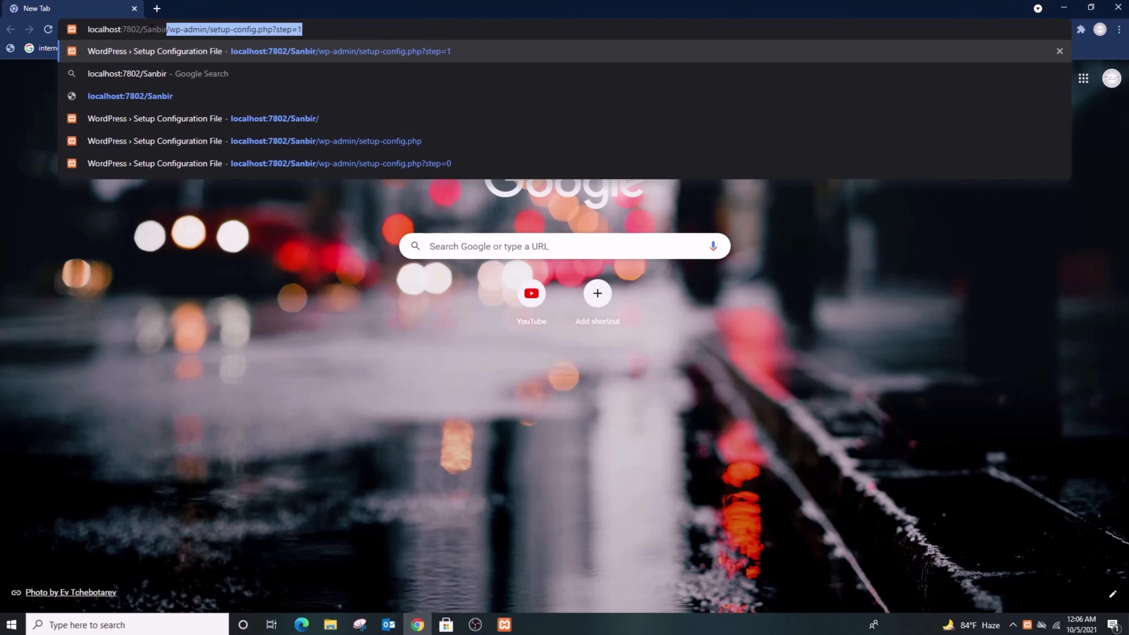
left_click(177, 94)
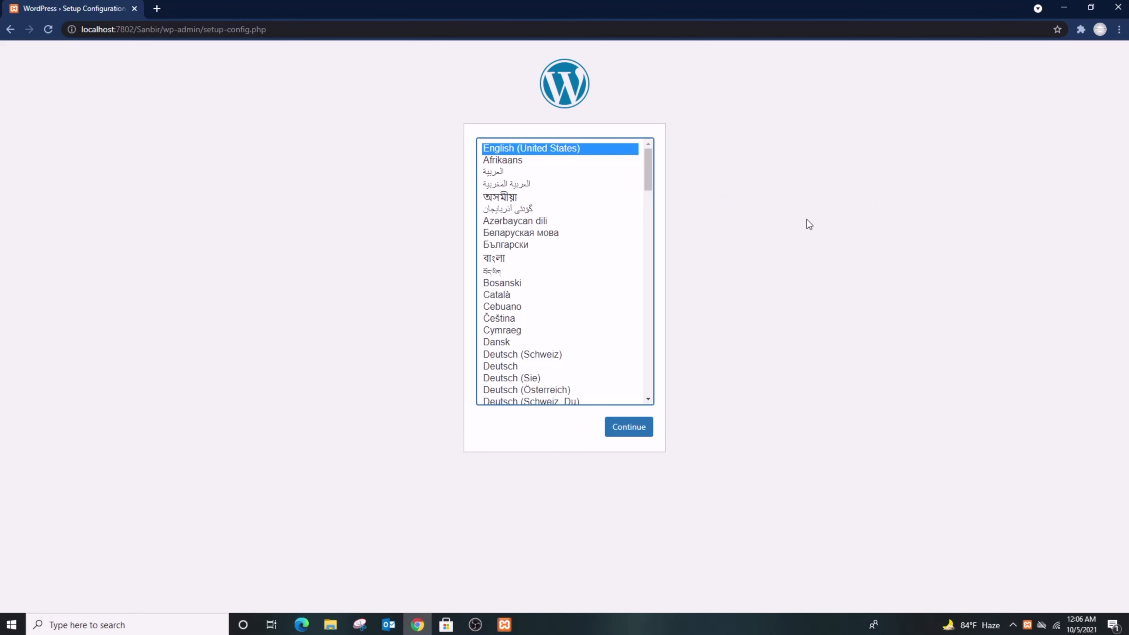
Keep English (United States), submit the default connection values, and retry after the connection error.
left_click(615, 431)
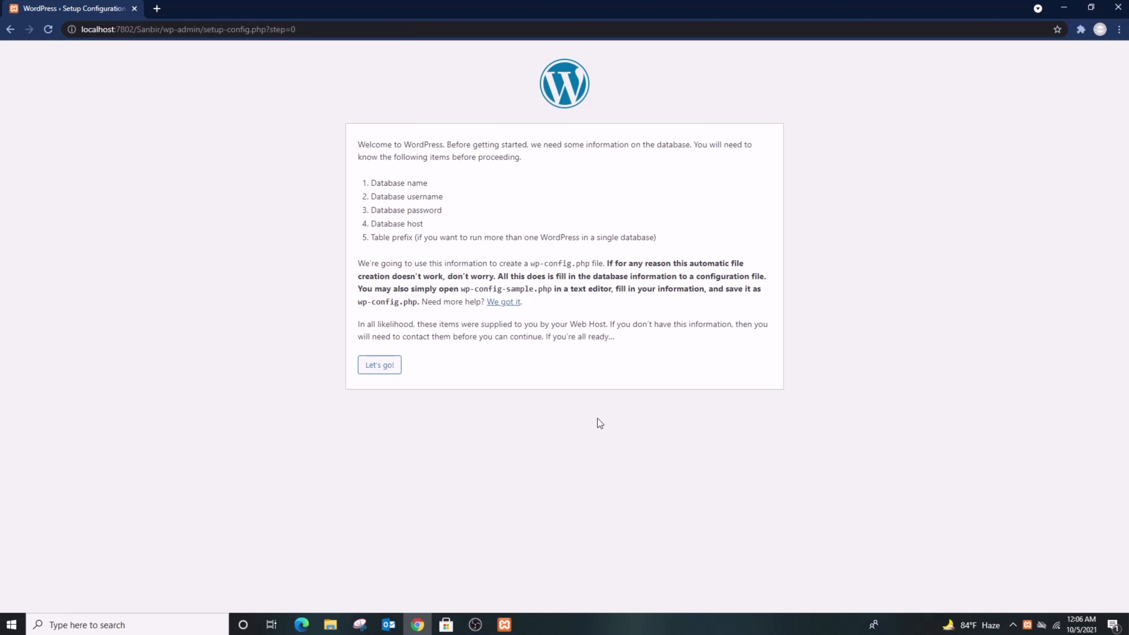
left_click(384, 369)
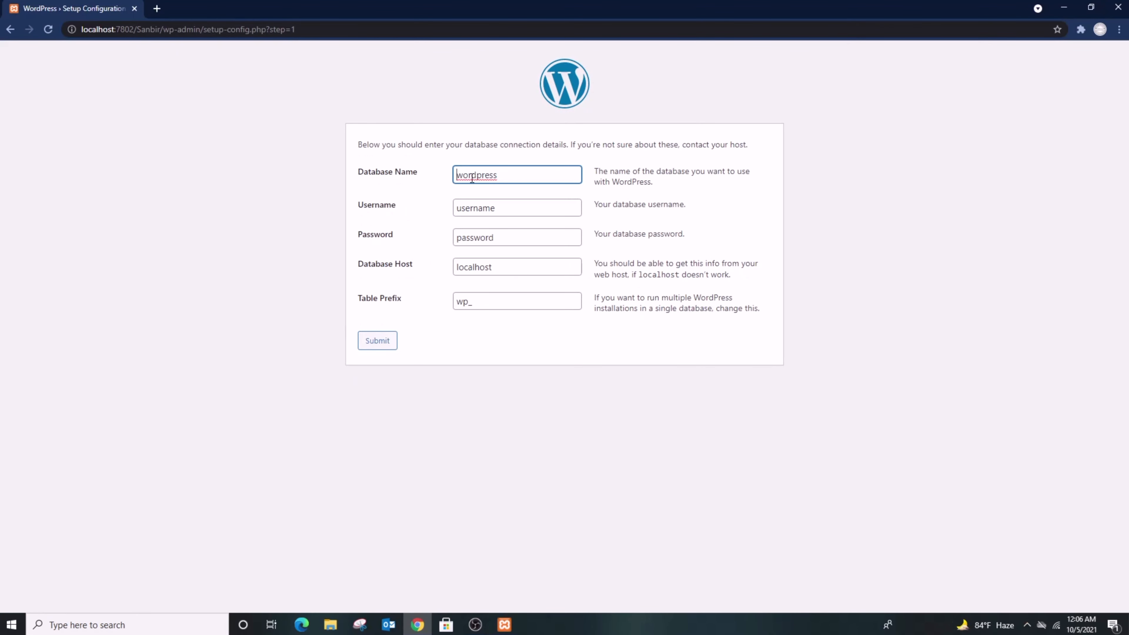
left_click(381, 343)
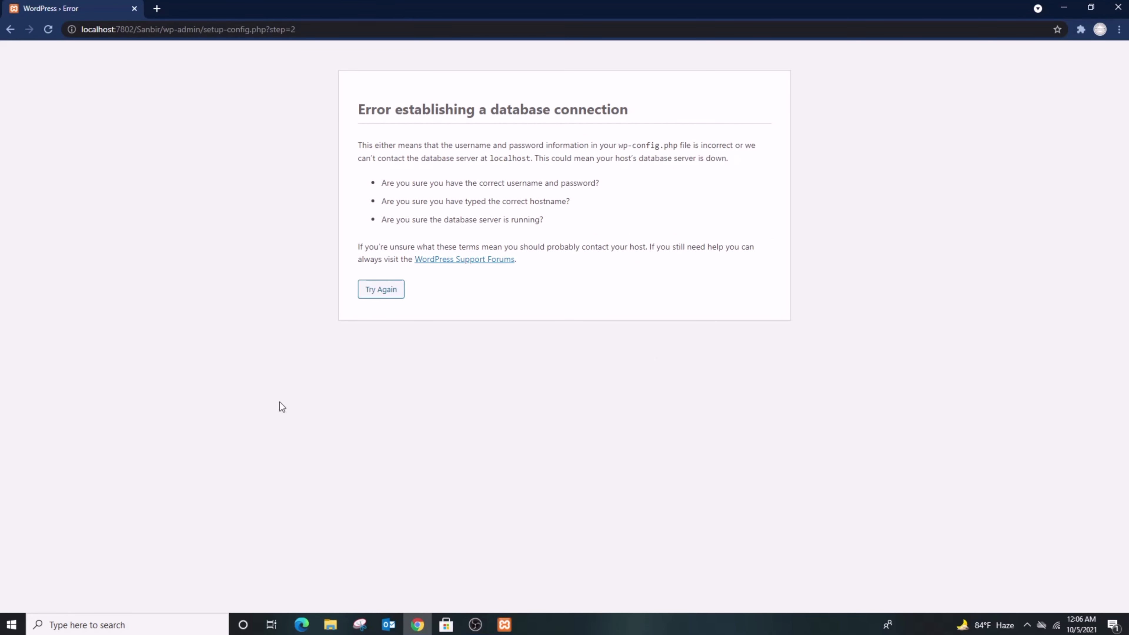
left_click(381, 288)
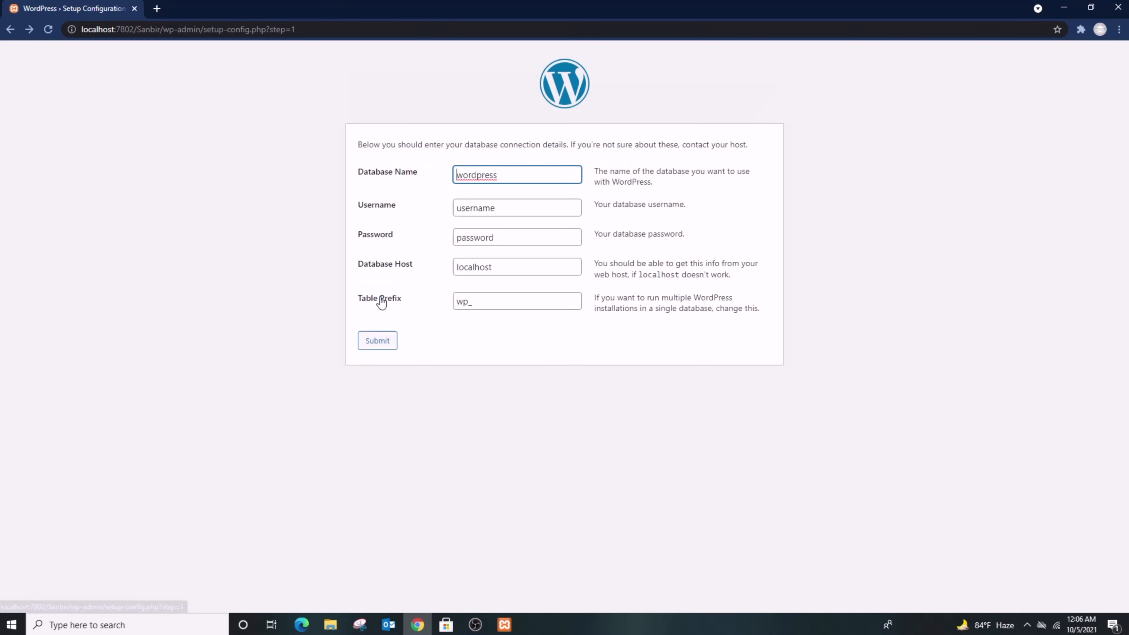
Resubmit the connection form with database name Sanbir plus a new username and password.
double_click(523, 176)
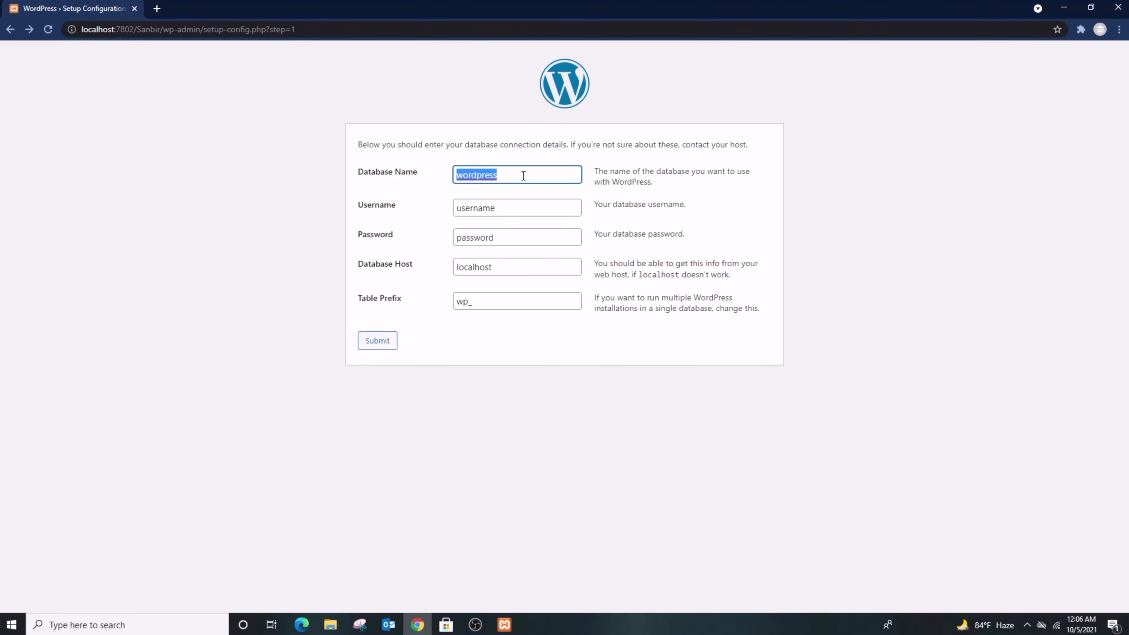
type("Sanb")
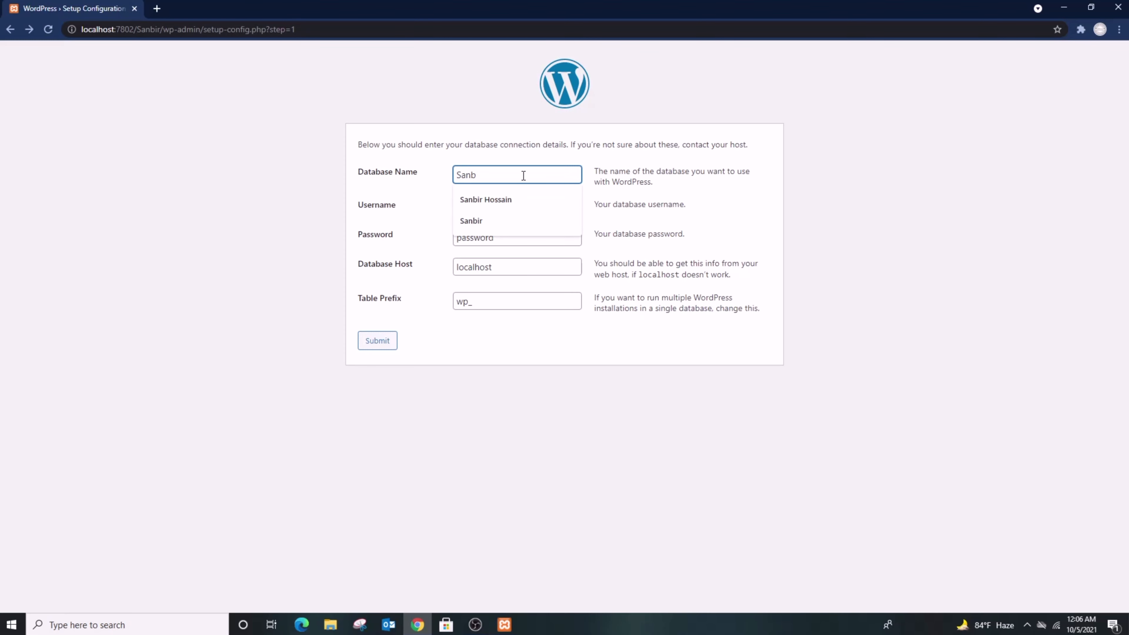
type("ir Hossain")
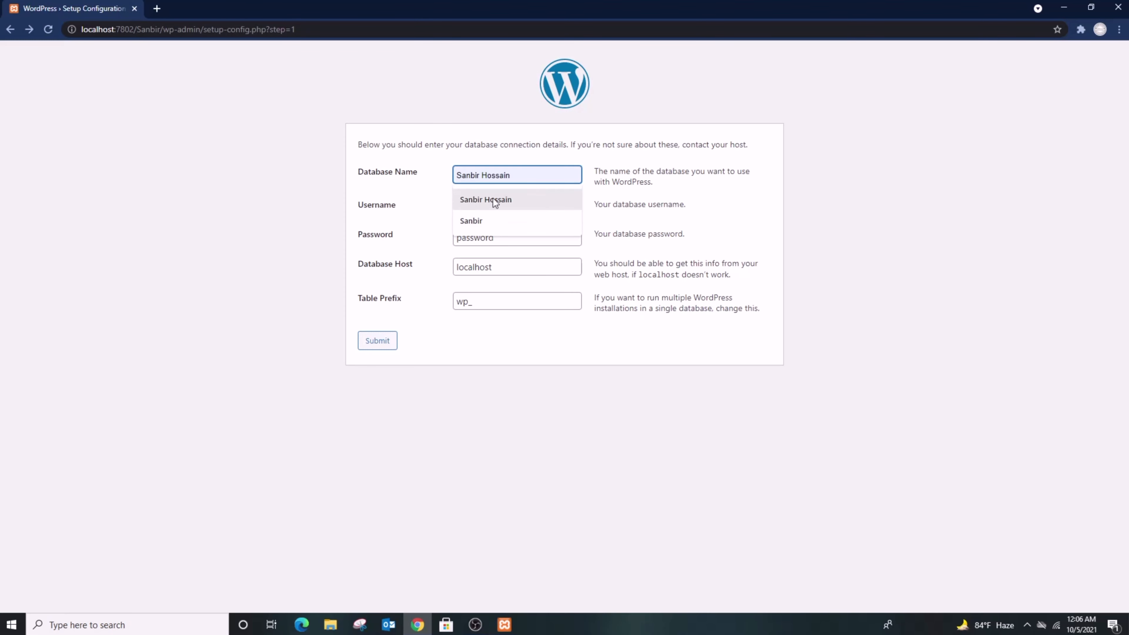
left_click(494, 199)
left_click(505, 209)
double_click(505, 209)
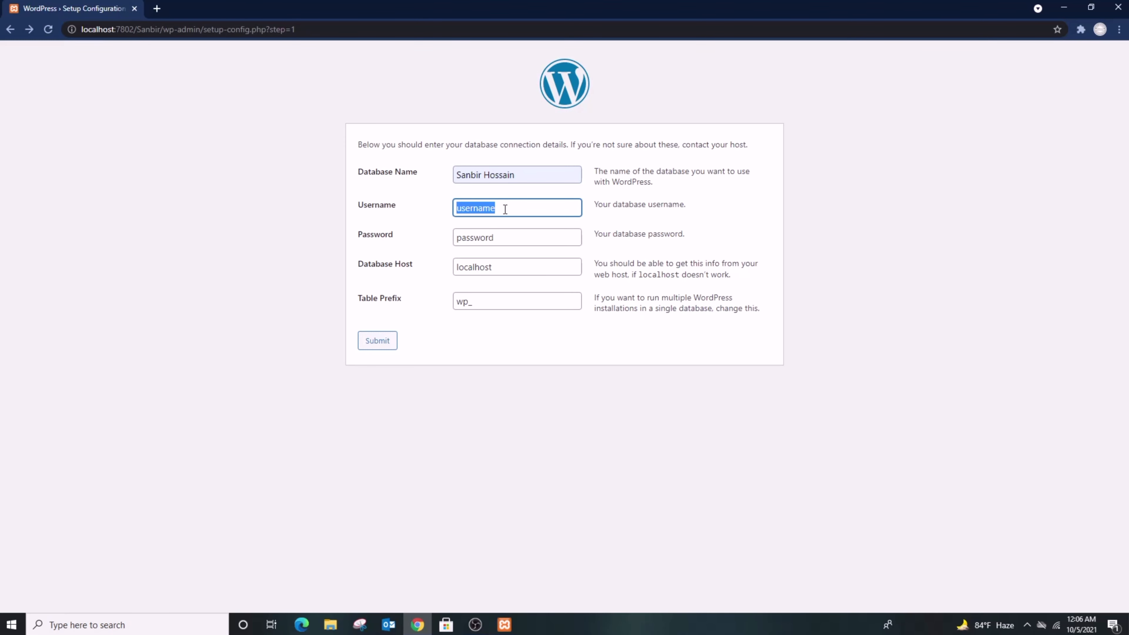
type("admin")
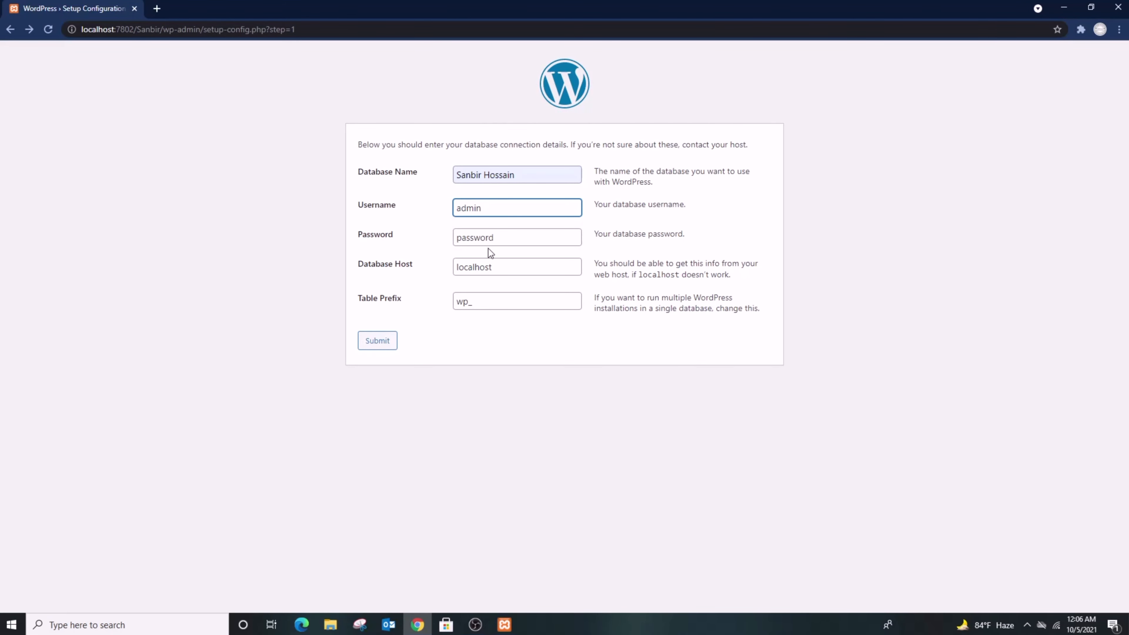
left_click(500, 237)
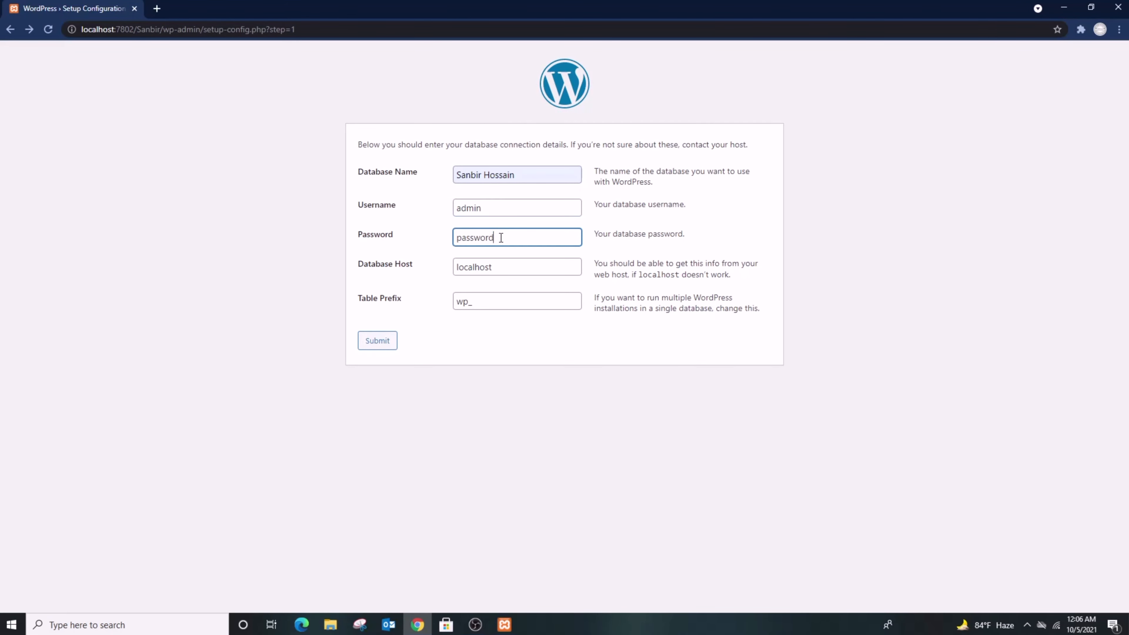
double_click(501, 237)
type("admin")
left_click(370, 340)
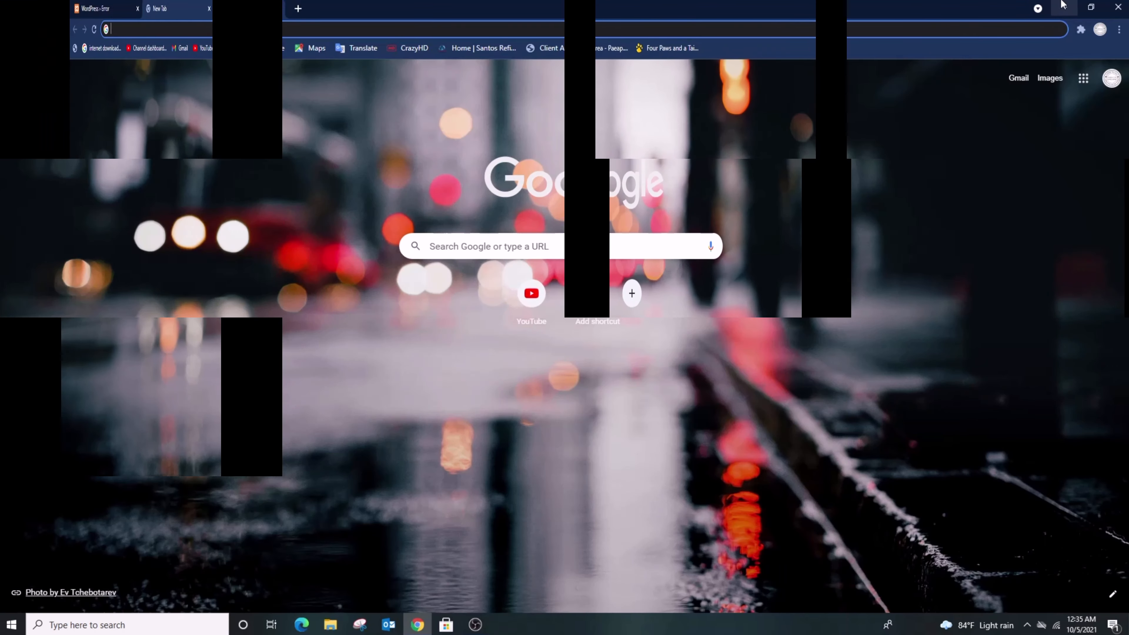
Go to localhost:7802/phpmyadmin in the new Chrome tab.
type("local")
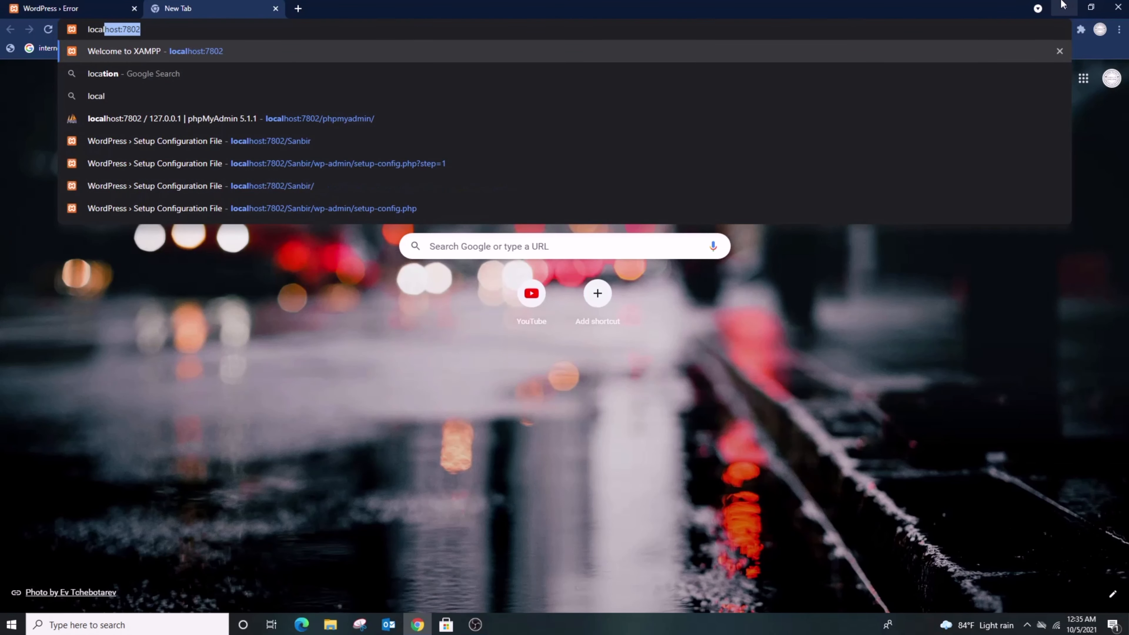
type("host")
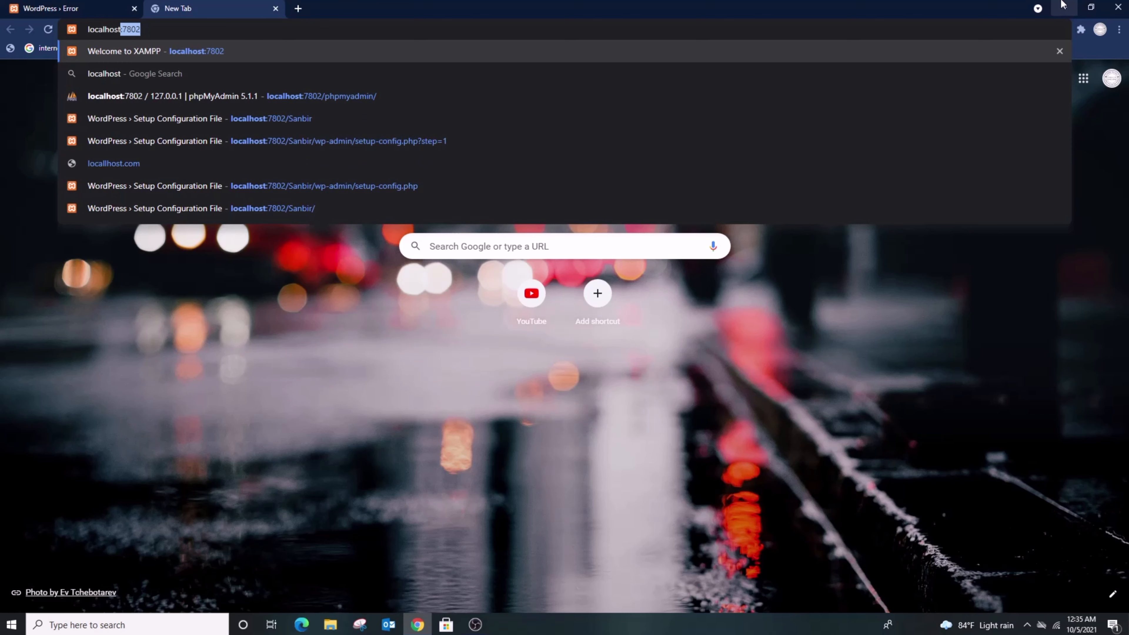
type(":7")
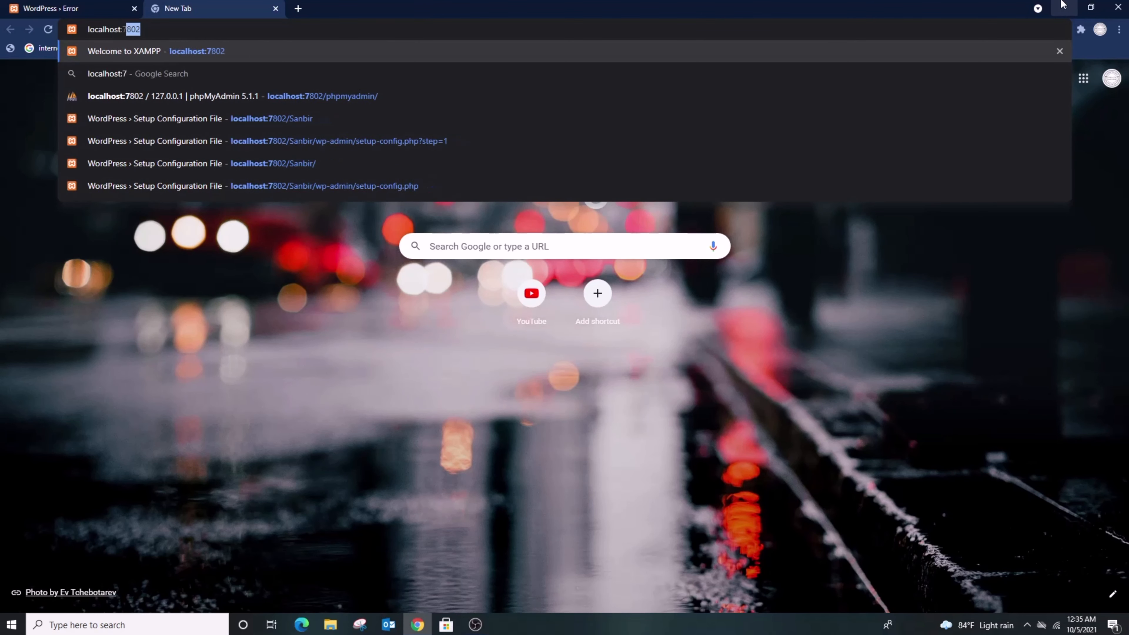
type("802")
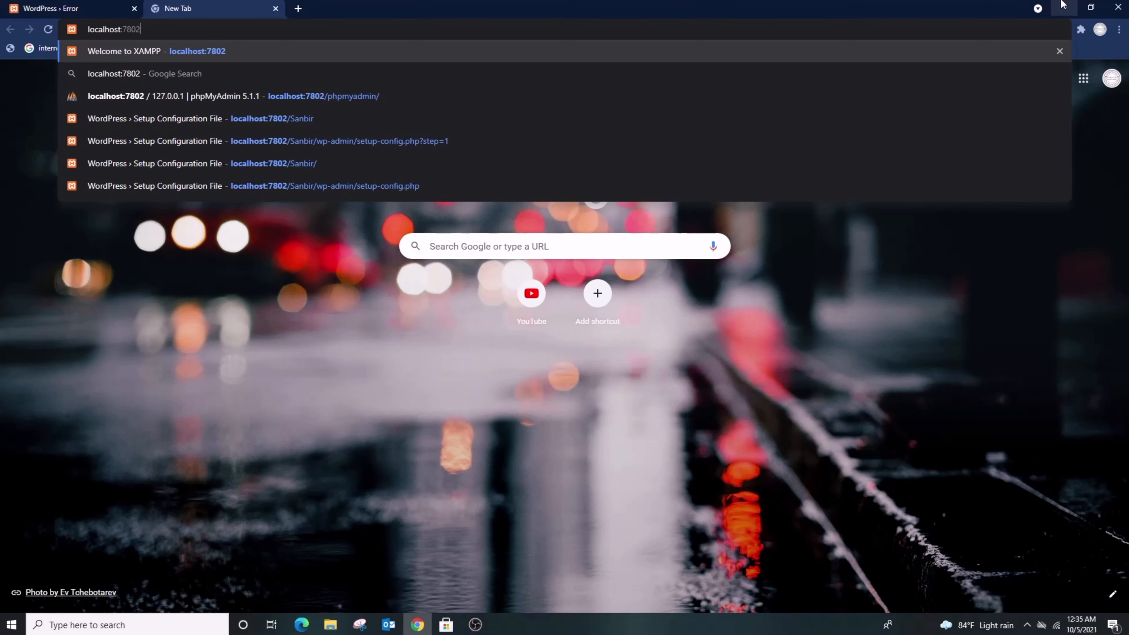
type("/")
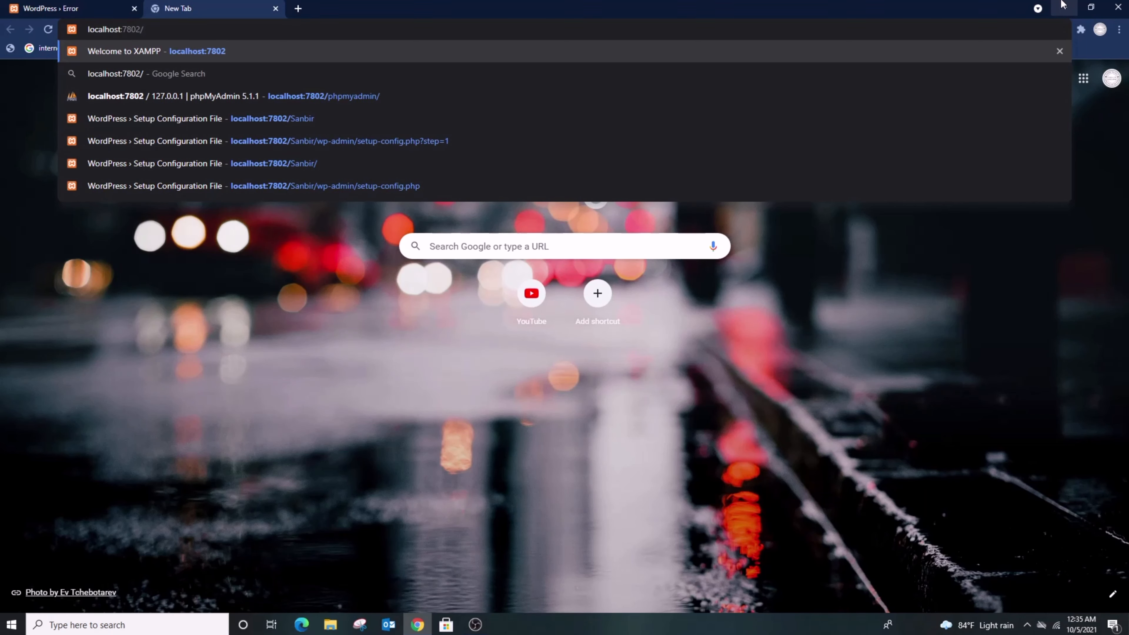
type("phpmy")
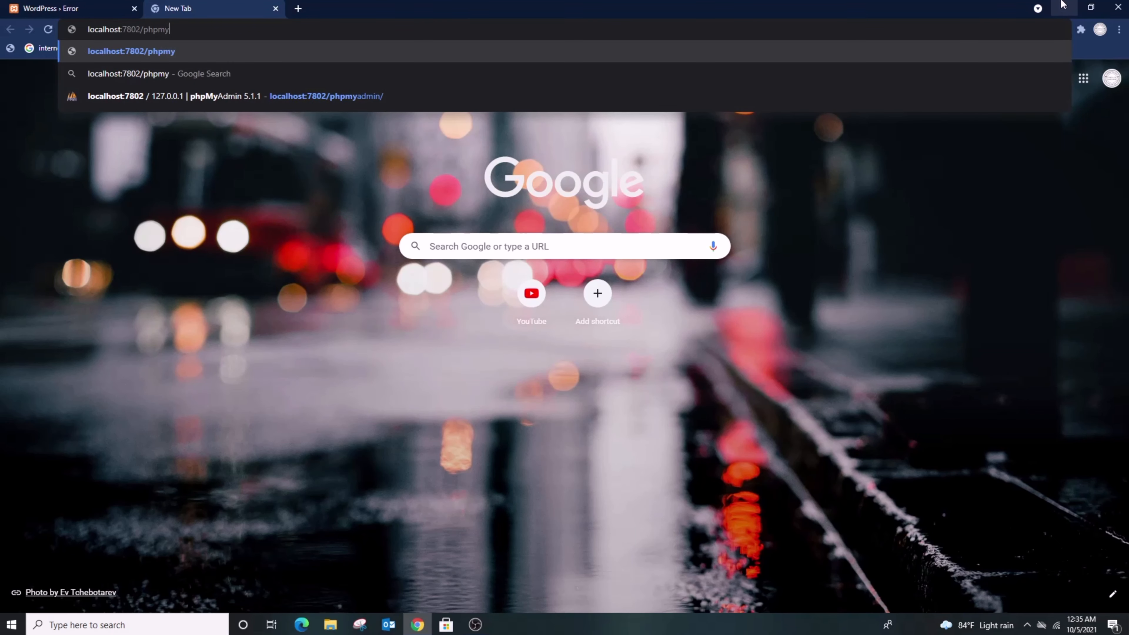
type("admin")
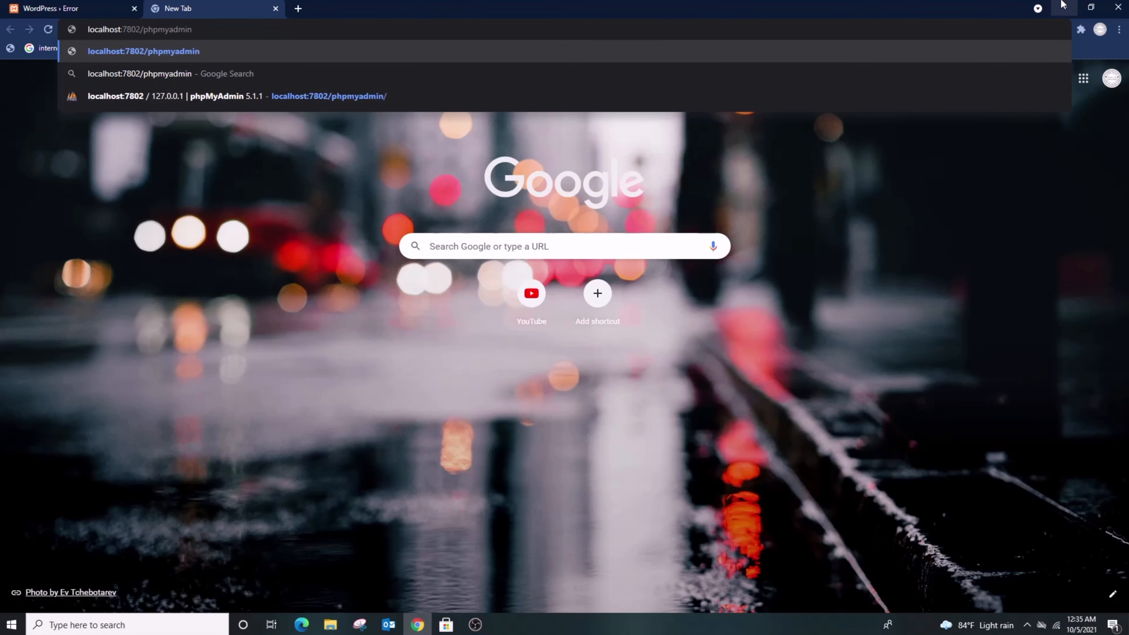
key("Return")
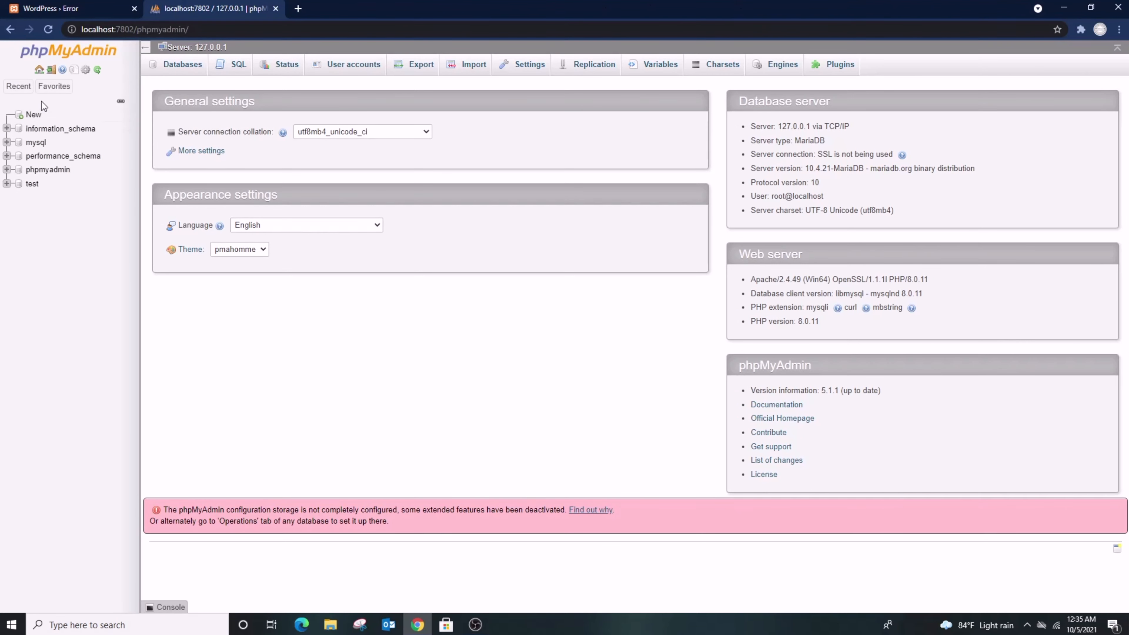
Create a new empty database named sanbir from the sidebar's New link.
left_click(31, 116)
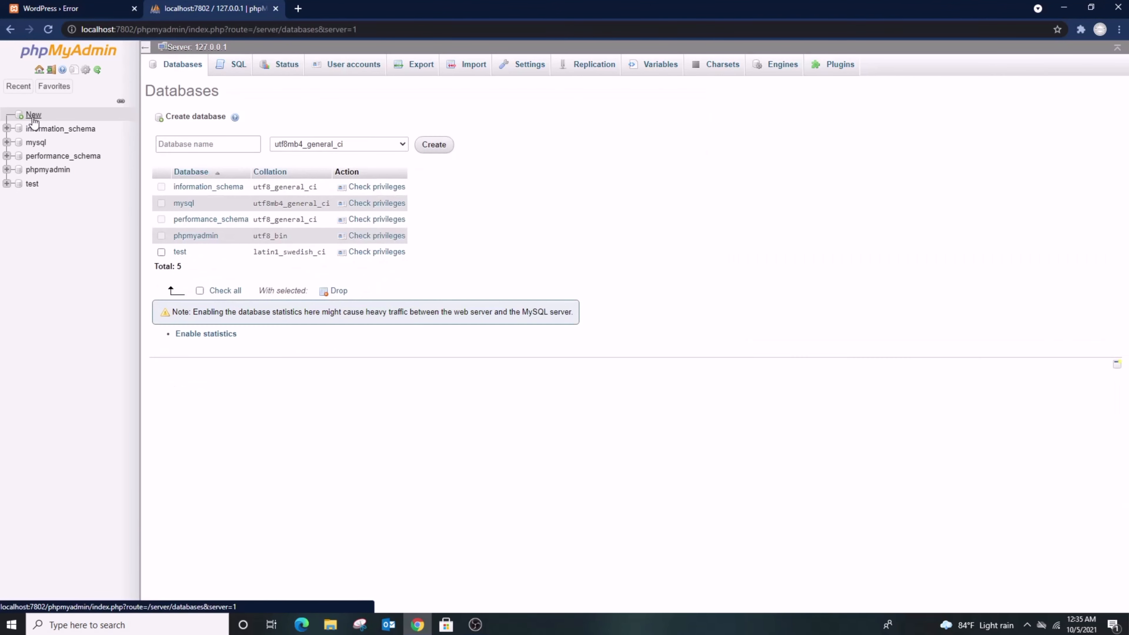
left_click(193, 143)
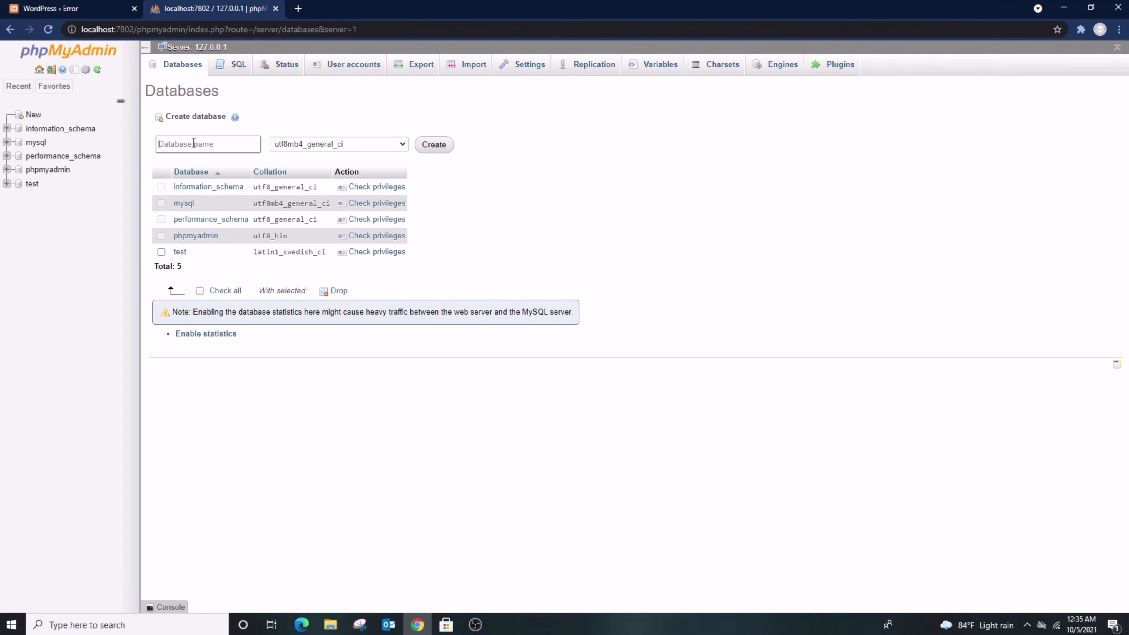
type("sanbir")
left_click(429, 147)
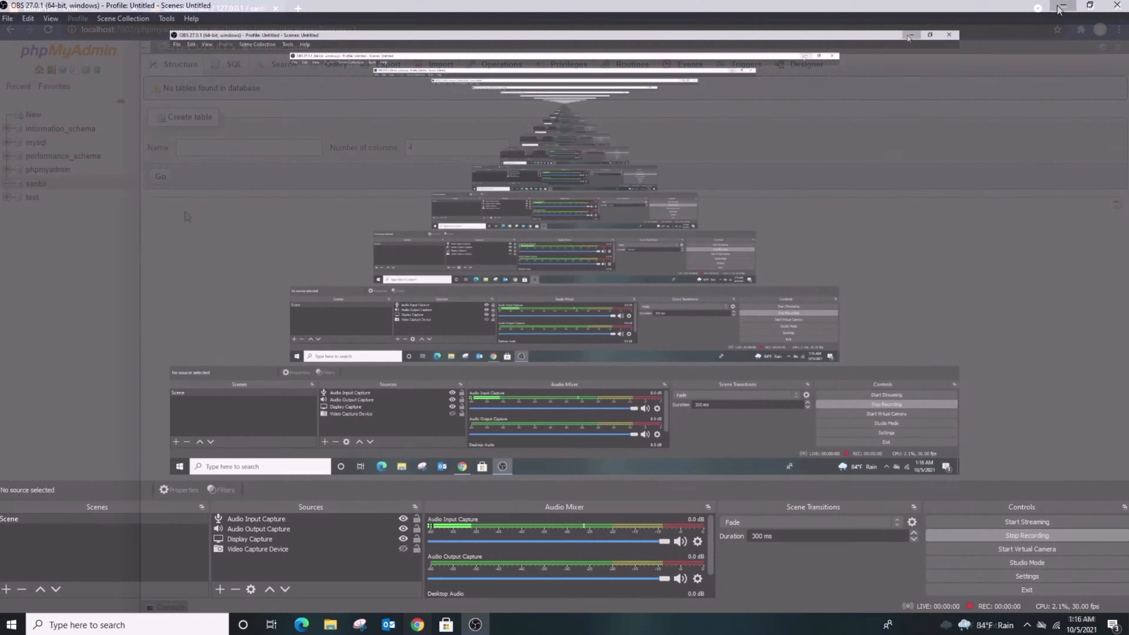
left_click(1060, 8)
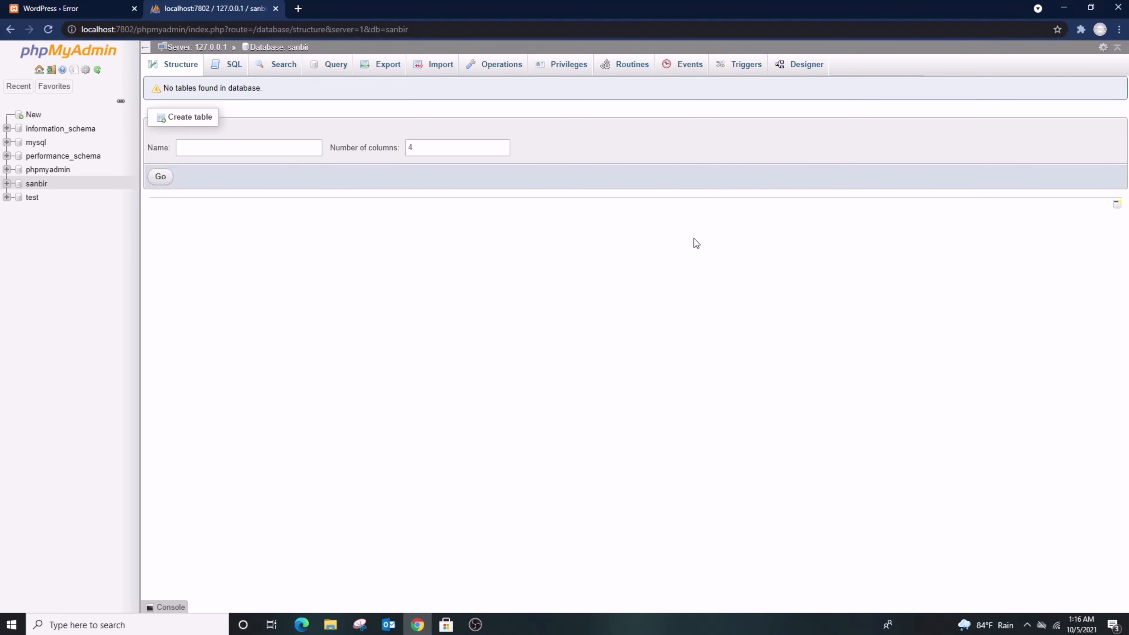
Under Privileges, add a user account with a user name, host localhost and a password entered twice.
left_click(570, 67)
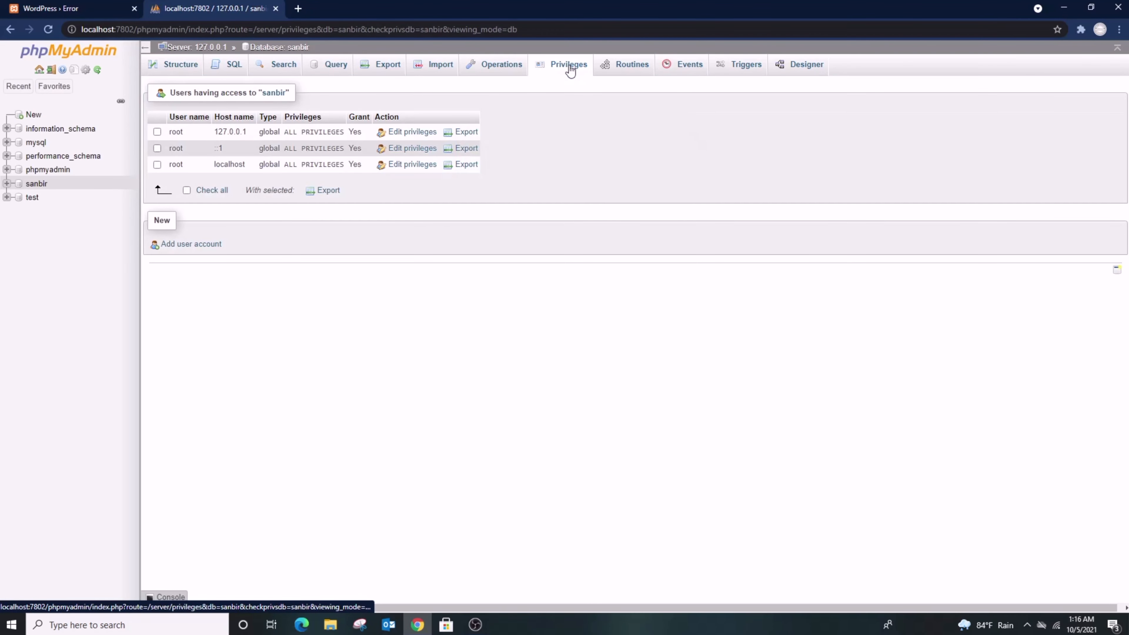
left_click(191, 244)
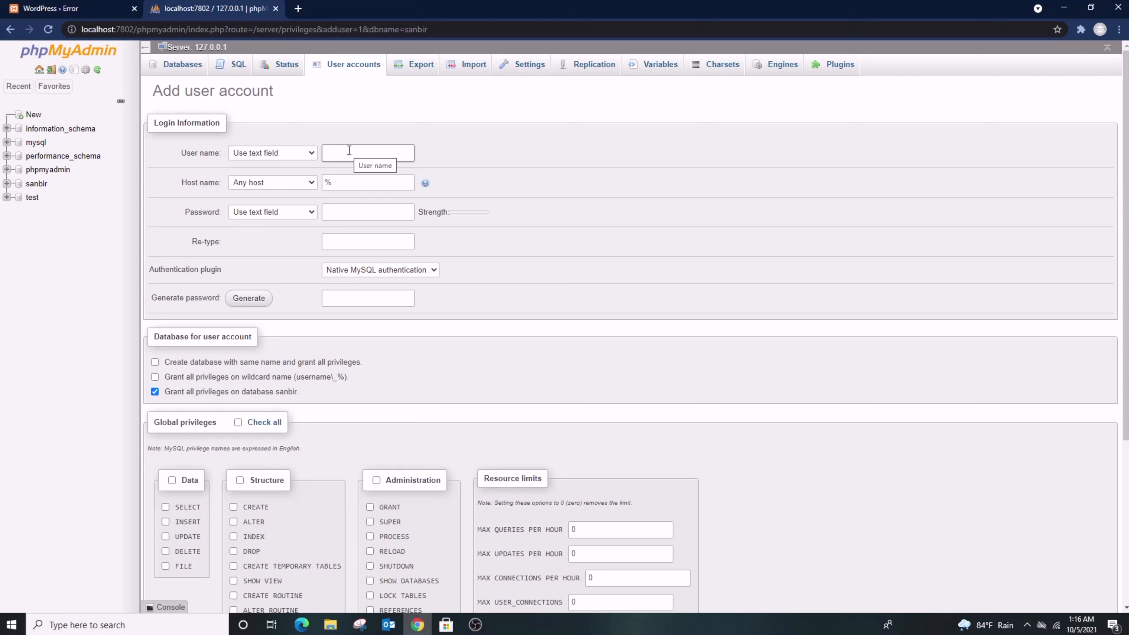
type("sanbir")
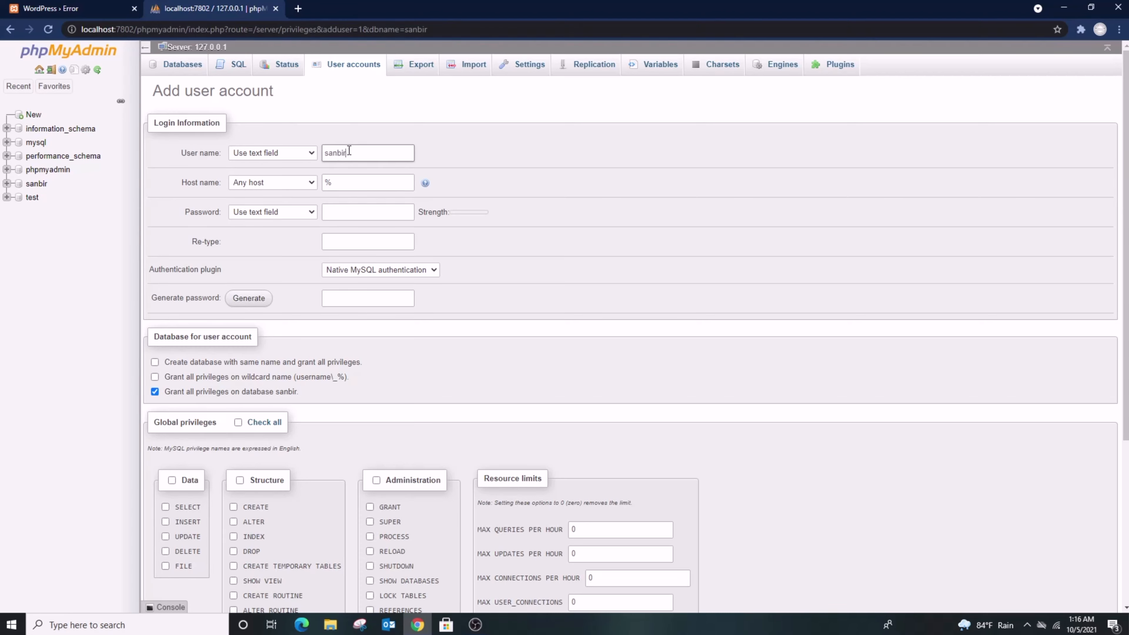
left_click(350, 180)
double_click(350, 179)
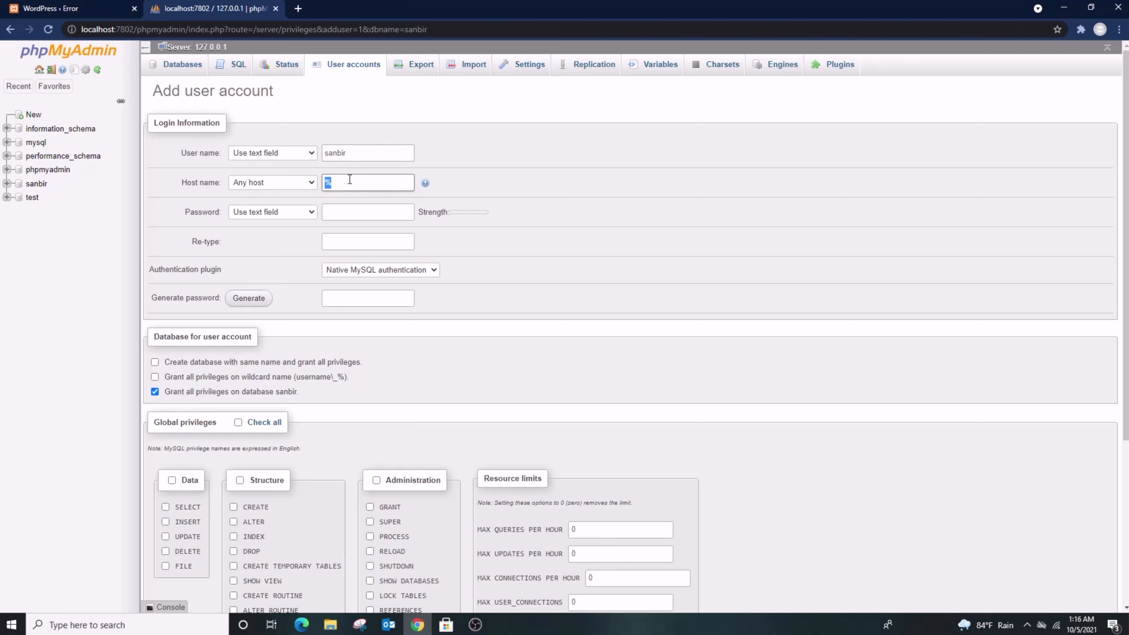
type("localhost")
left_click(341, 214)
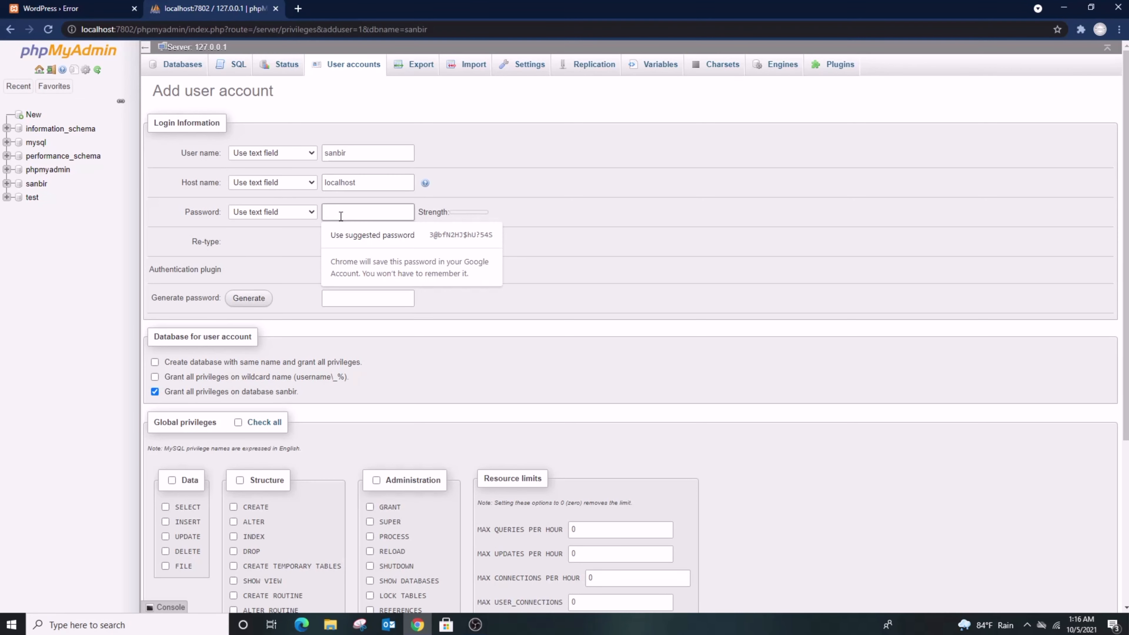
type("•••••")
left_click(390, 245)
type("•")
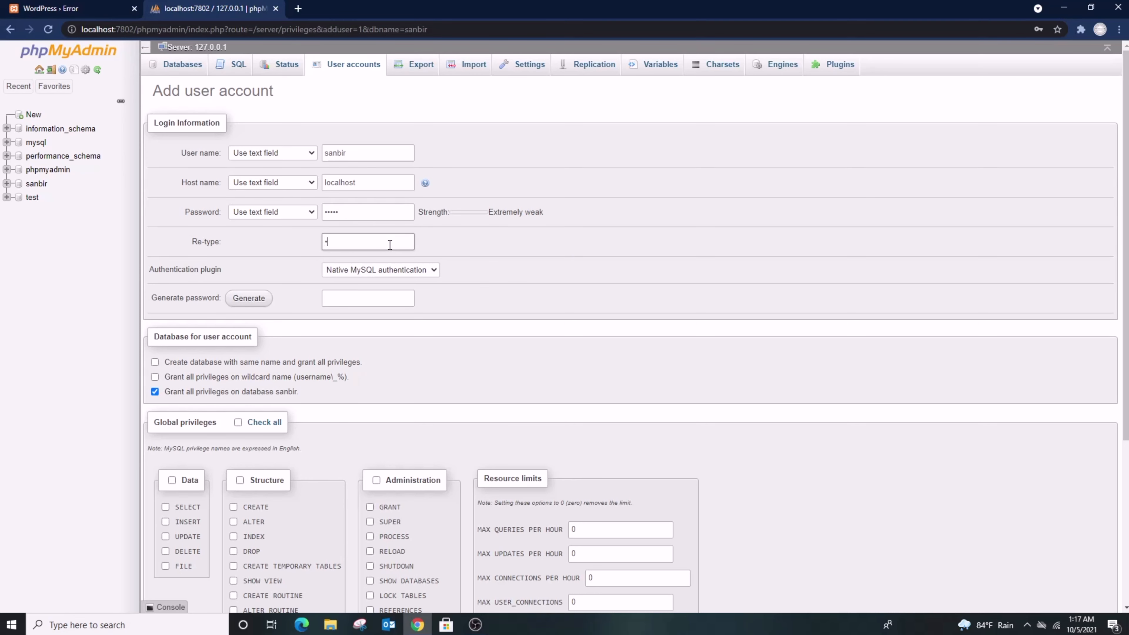
type("••")
Grant the new user all global privileges and create the account, declining the browser's password save.
left_click(239, 423)
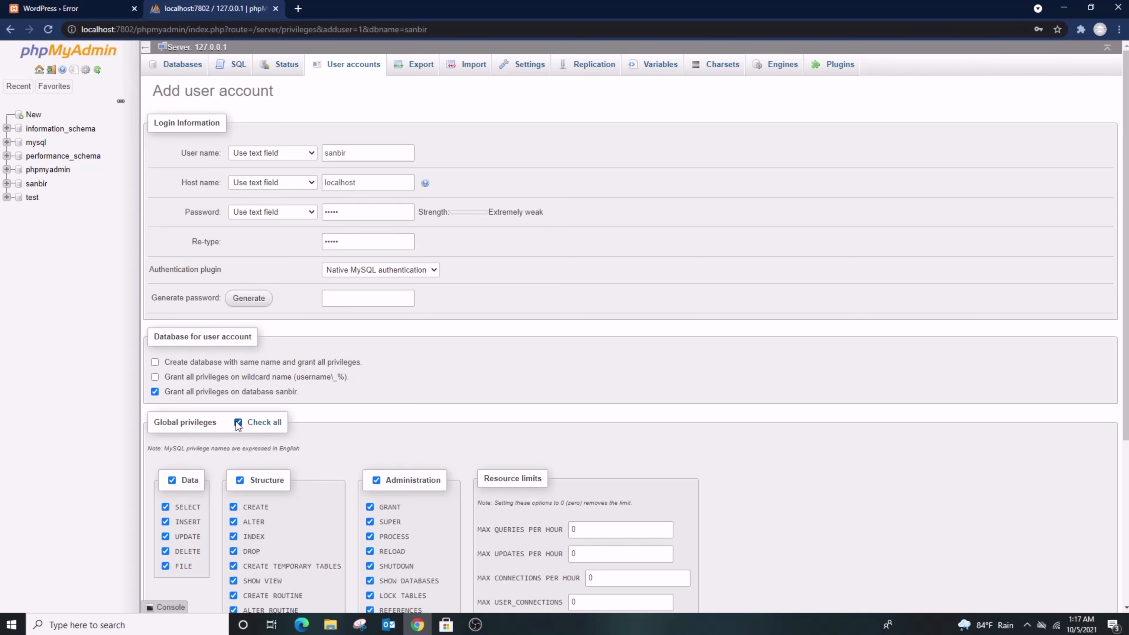
scroll(259, 423, "down", 1)
scroll(259, 422, "down", 4)
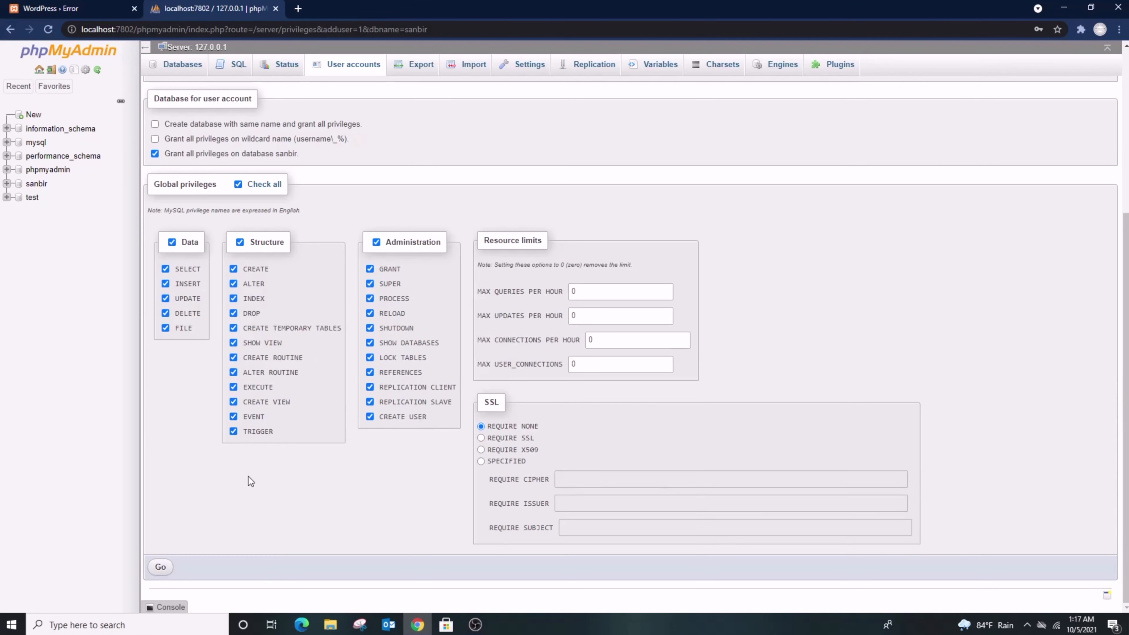
left_click(162, 569)
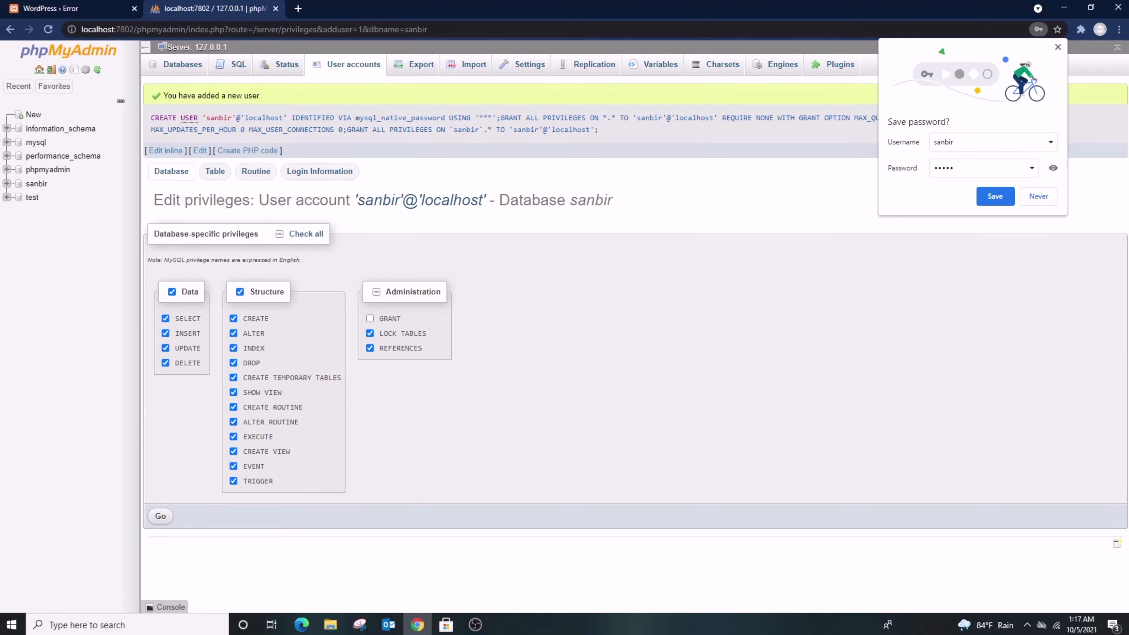
left_click(1041, 201)
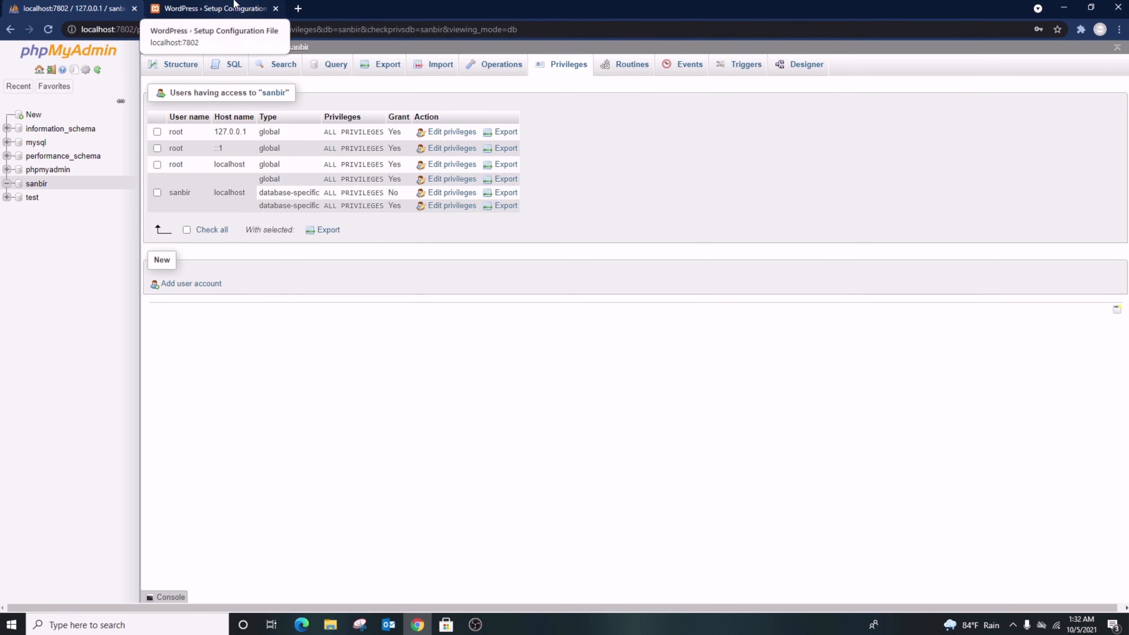
In the WordPress setup tab, enter database name sanbir, the new user's username and its password.
left_click(234, 5)
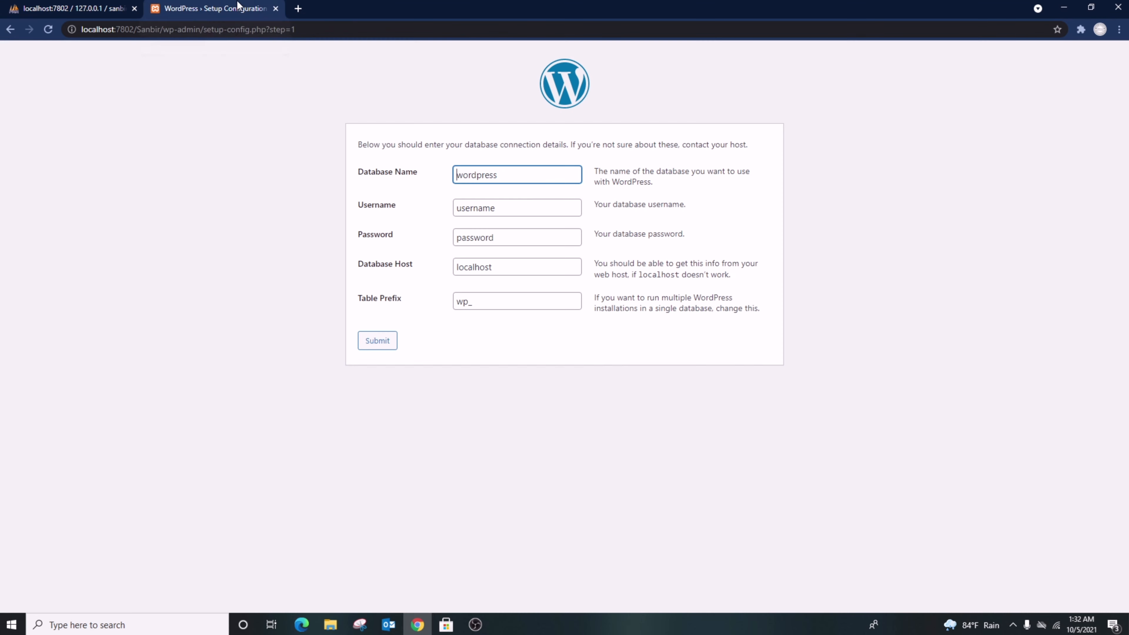
double_click(507, 172)
type("sanbir")
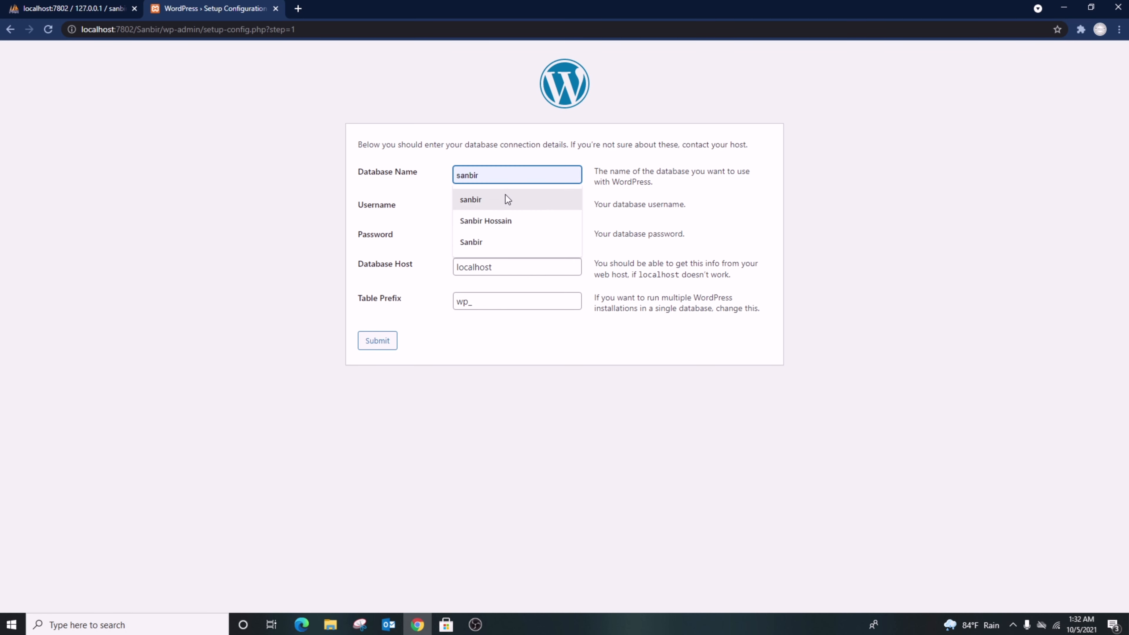
left_click(507, 198)
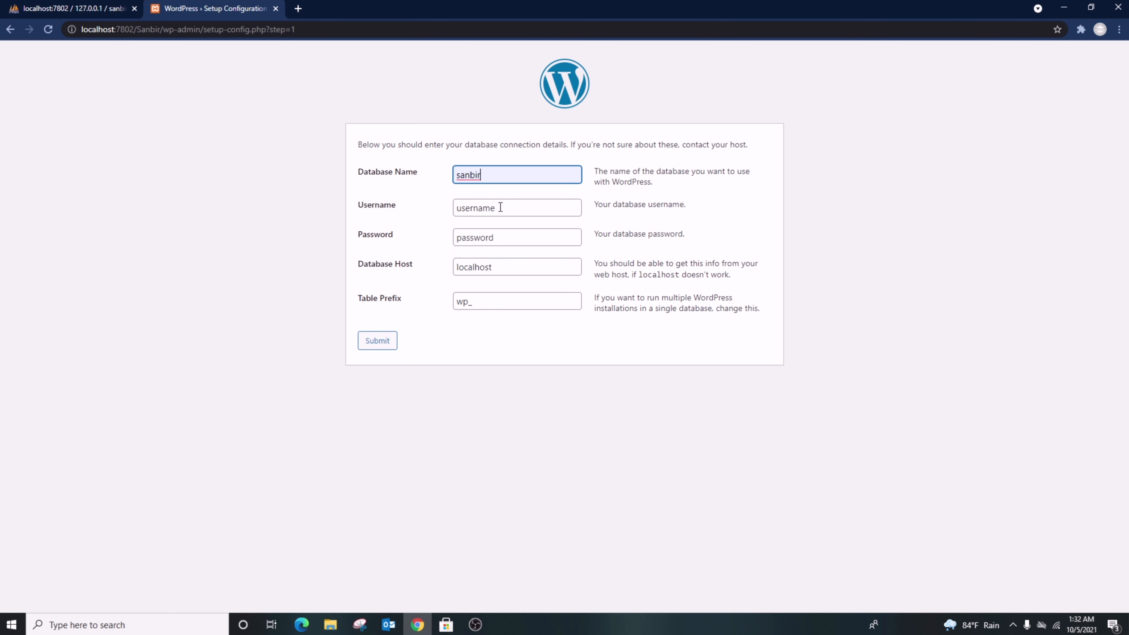
double_click(501, 208)
type("sanbir")
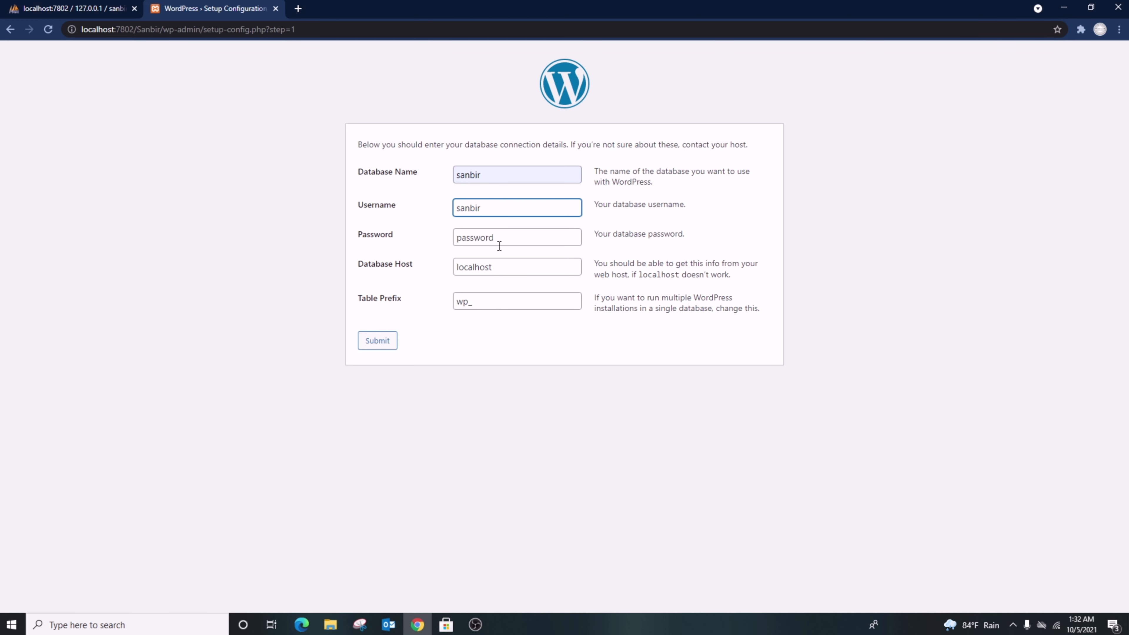
double_click(499, 241)
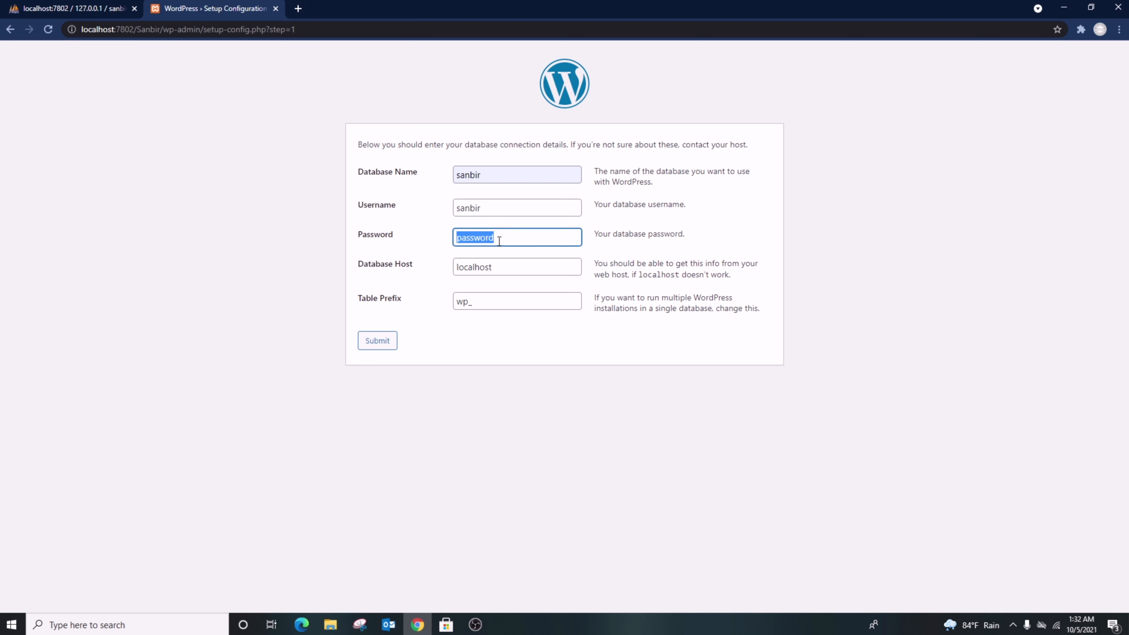
type("admin")
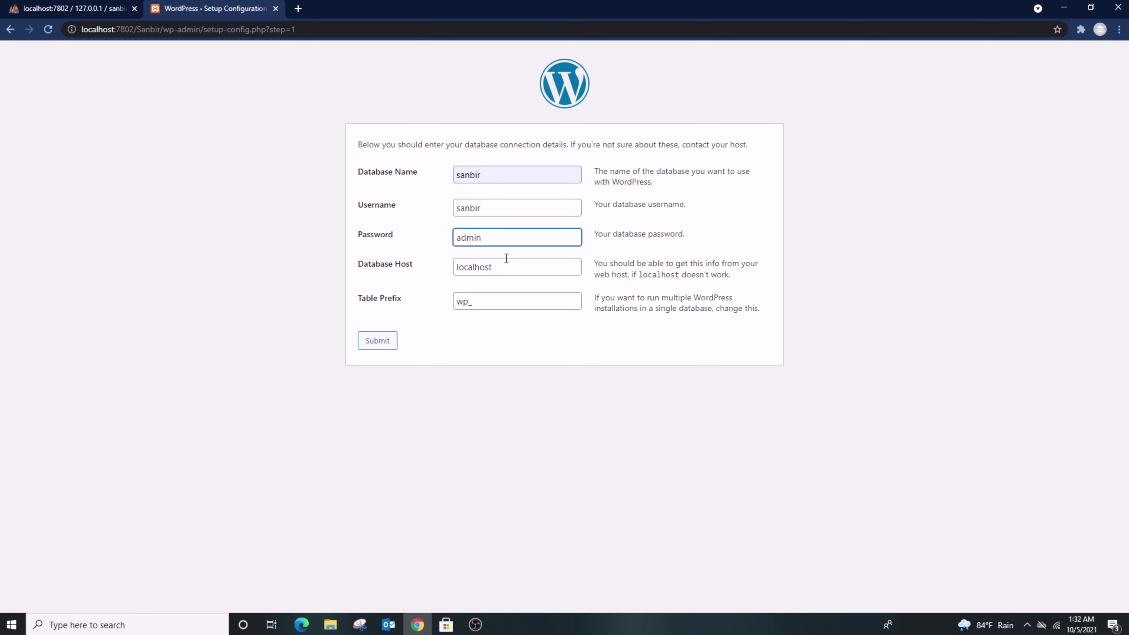